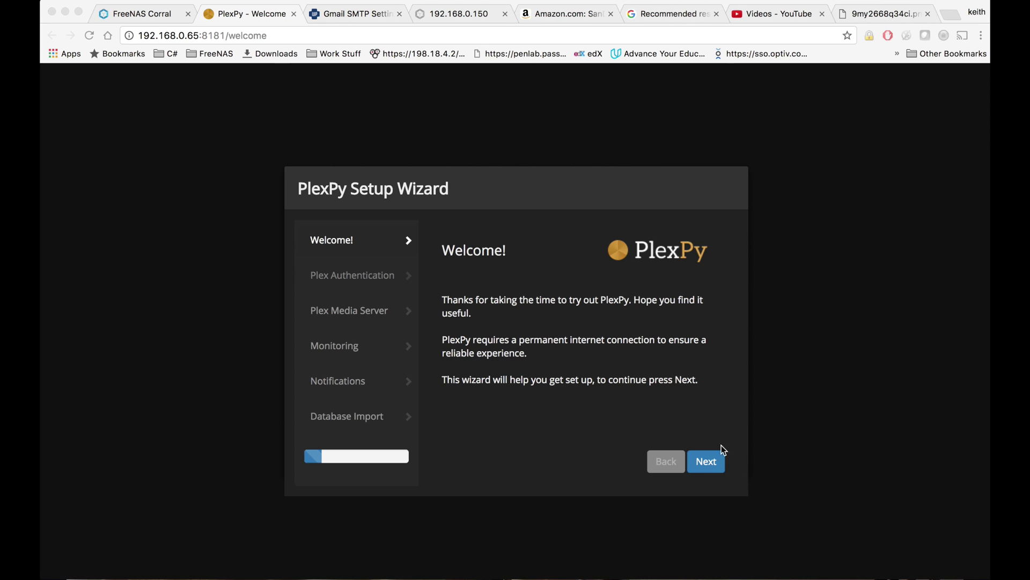
Step: Advance past the welcome page and start filling in the Plex.tv username
{"action": "left_click", "coordinate": [706, 462]}
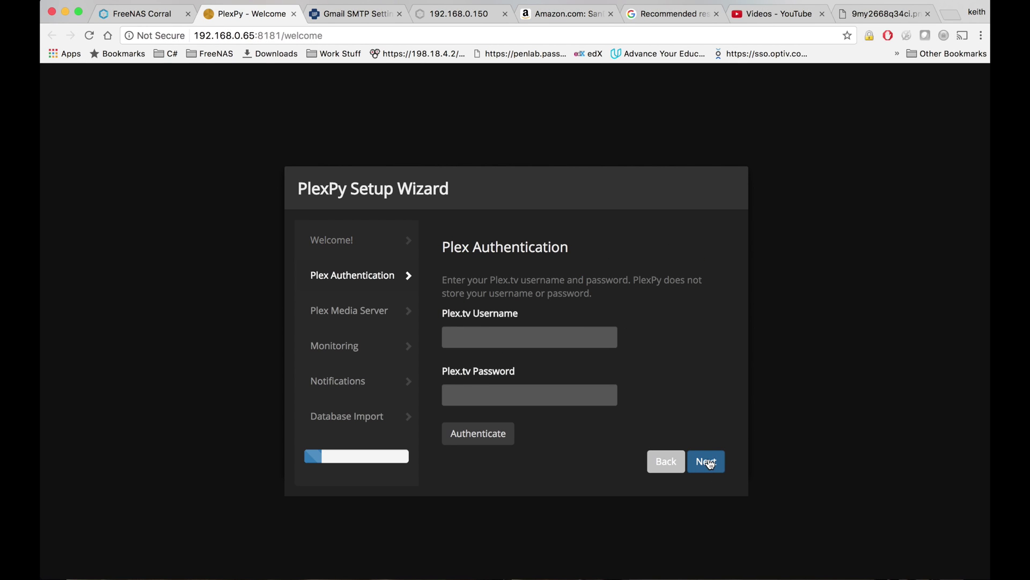
{"action": "left_click", "coordinate": [536, 338]}
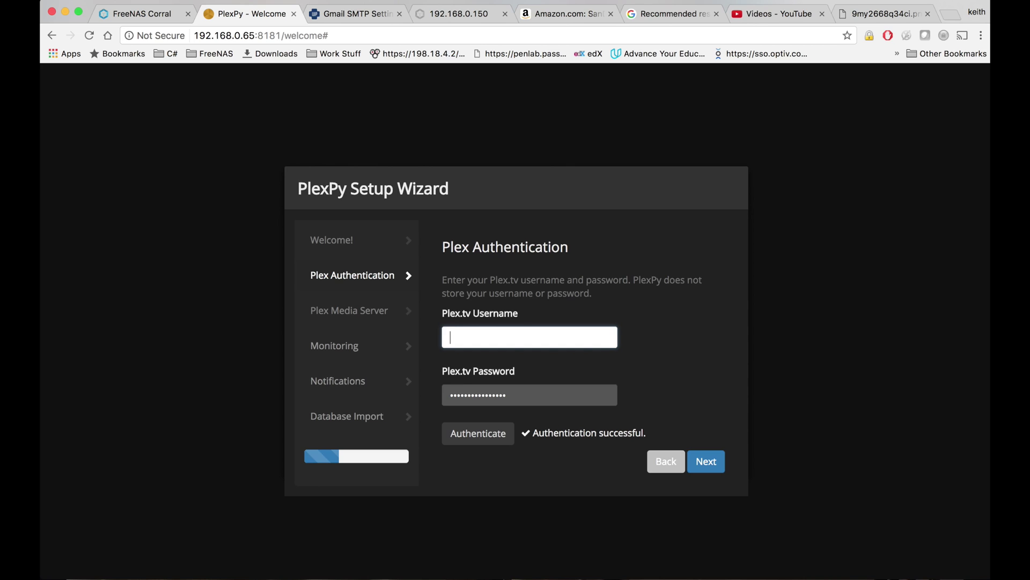
Step: Select the 192.168.0.50 (plex-corral) server with Use SSL ticked, then advance to Monitoring
{"action": "left_click", "coordinate": [708, 463]}
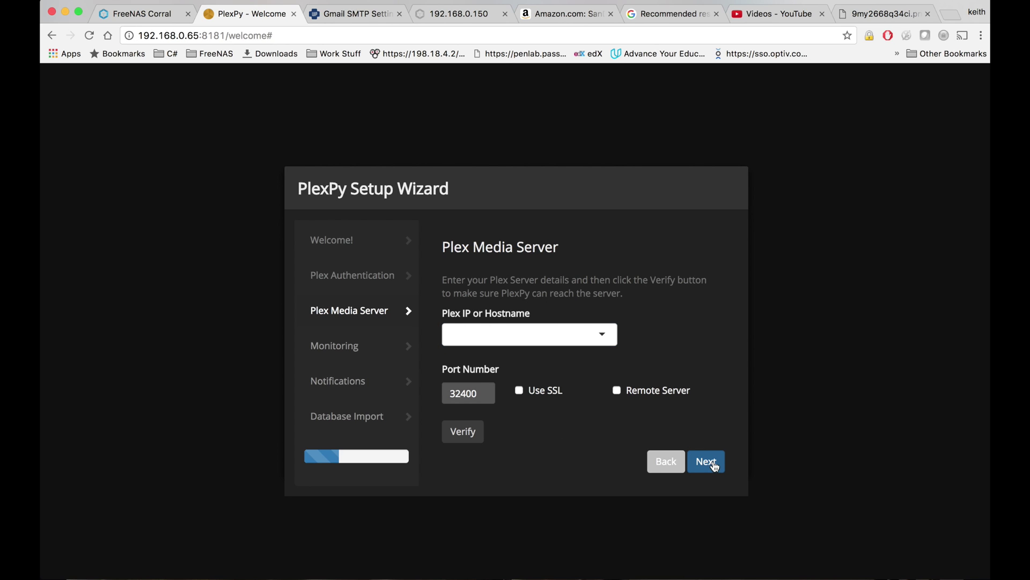
{"action": "left_click", "coordinate": [607, 333]}
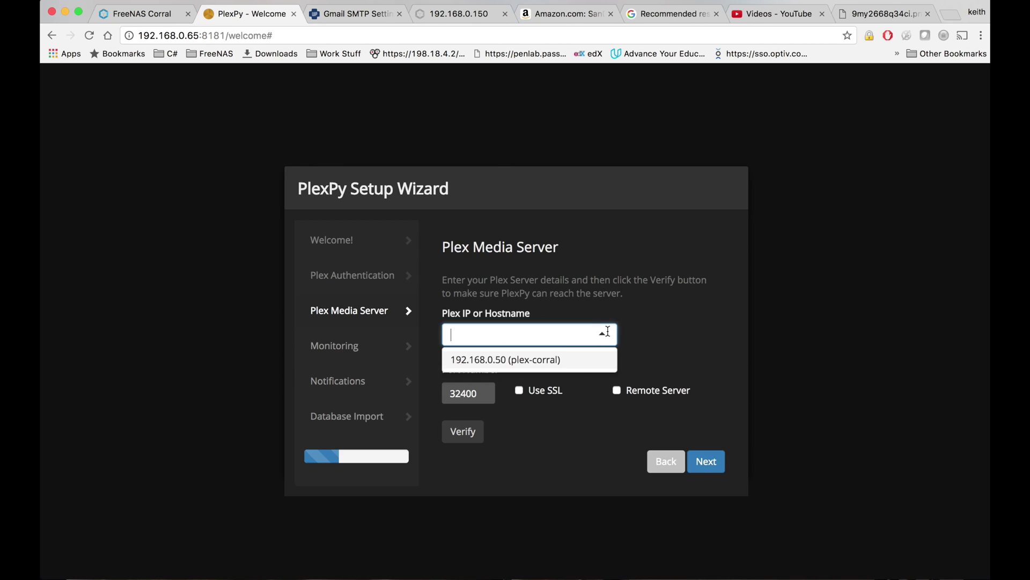
{"action": "left_click", "coordinate": [566, 357]}
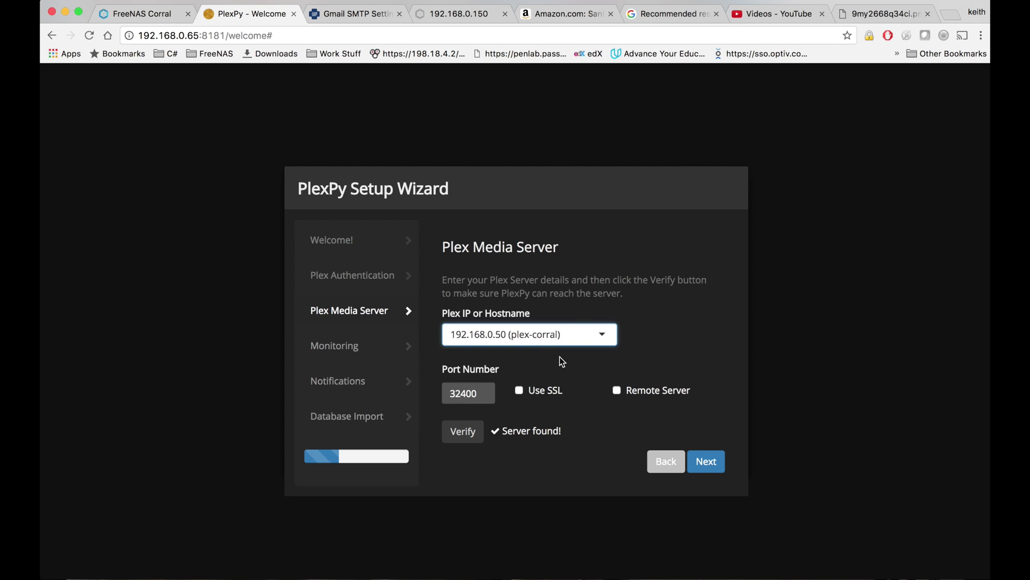
{"action": "left_click", "coordinate": [520, 391]}
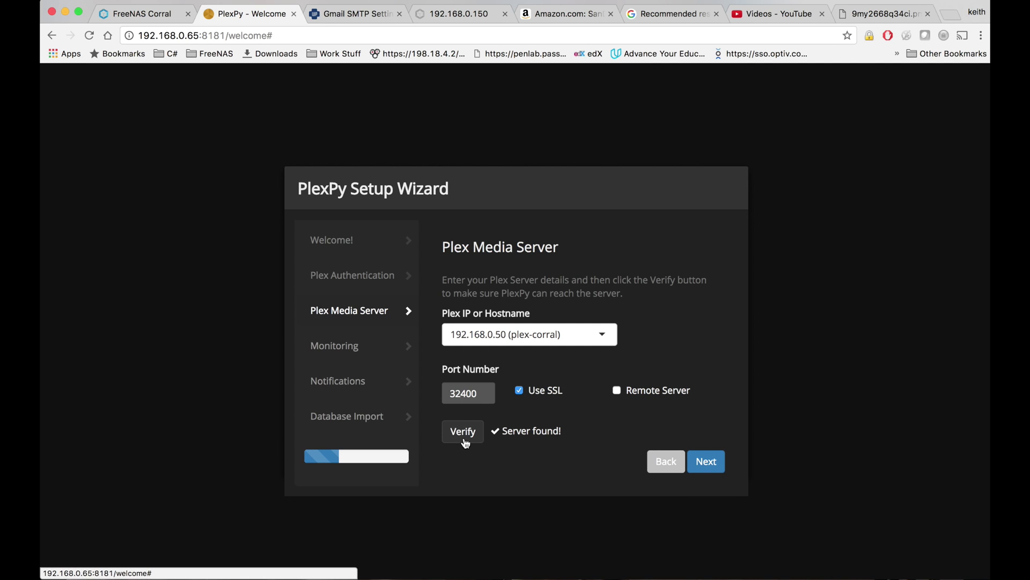
{"action": "left_click", "coordinate": [704, 457]}
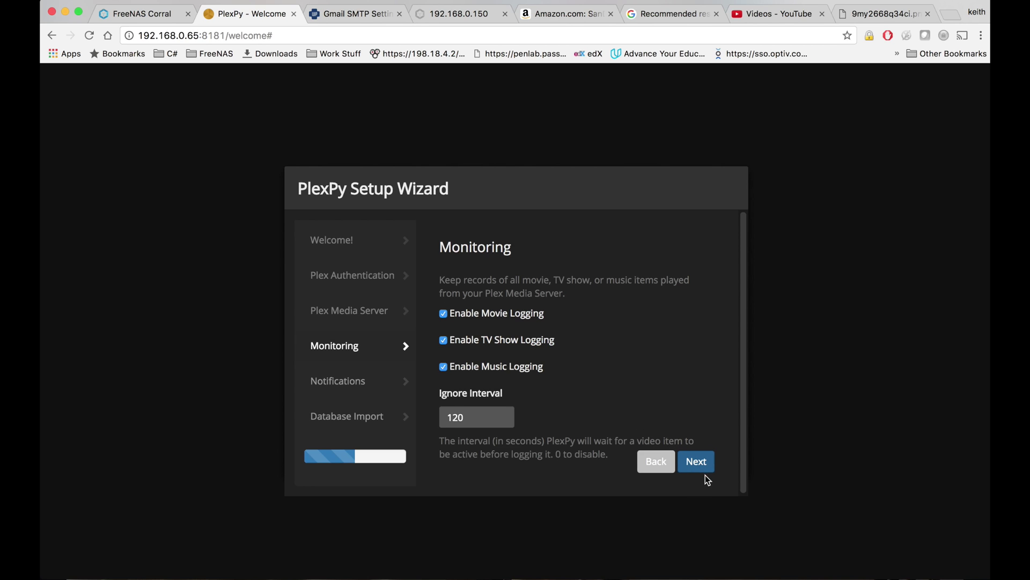
Step: Replace the 120-second Ignore Interval with 5 and advance to Notifications
{"action": "double_click", "coordinate": [484, 419]}
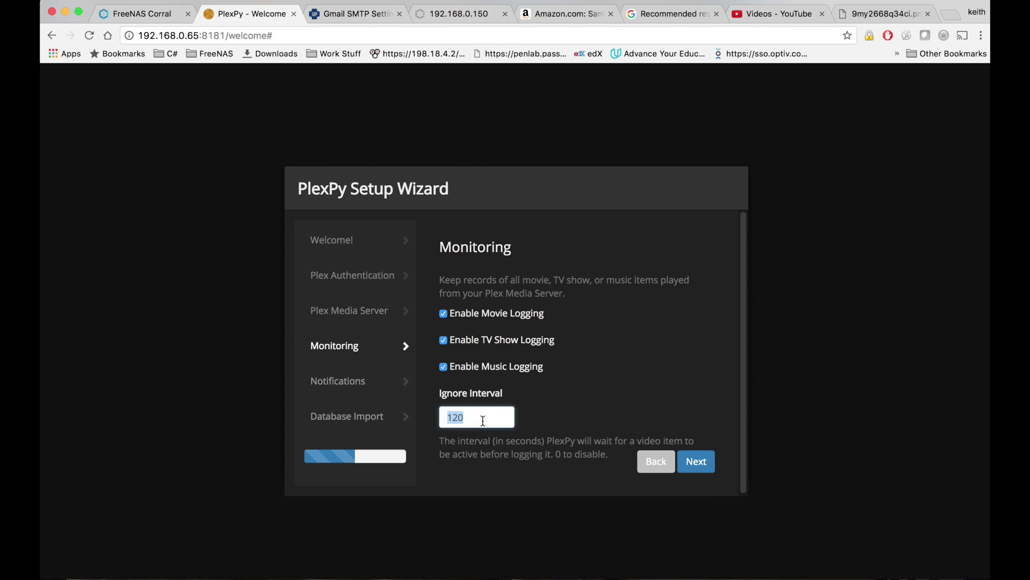
{"action": "type", "text": "1"}
{"action": "key", "text": "BackSpace"}
{"action": "type", "text": "5"}
{"action": "left_click", "coordinate": [708, 463]}
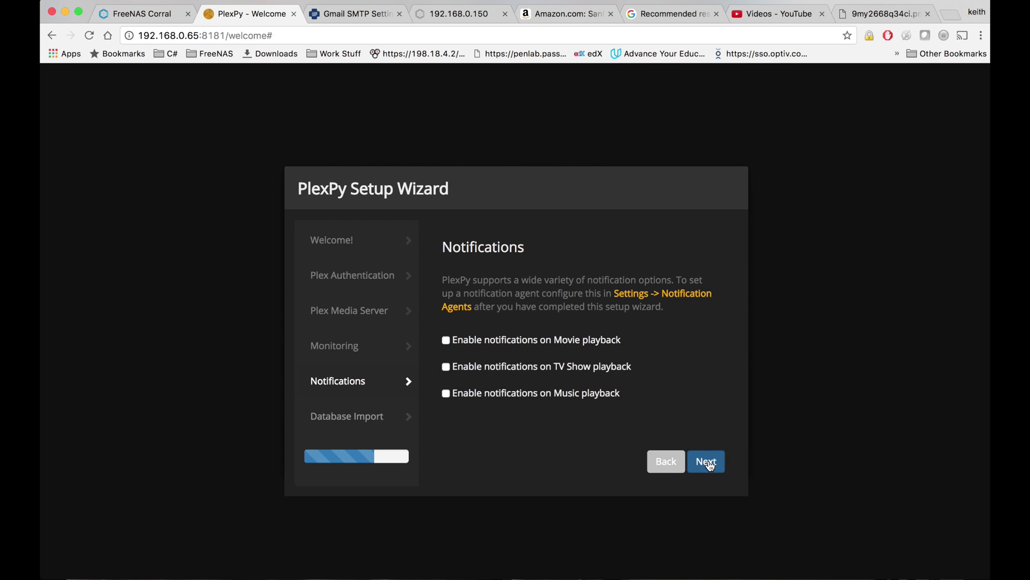
Step: Turn on Movie playback notifications and finish the wizard past Database Import
{"action": "left_click", "coordinate": [447, 340]}
{"action": "left_click", "coordinate": [706, 463]}
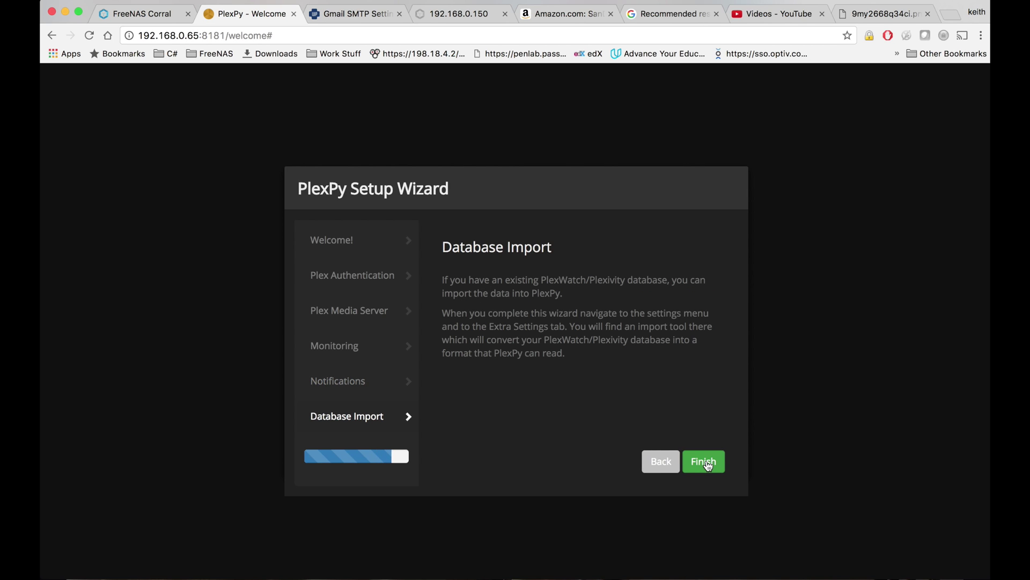
{"action": "left_click", "coordinate": [706, 463]}
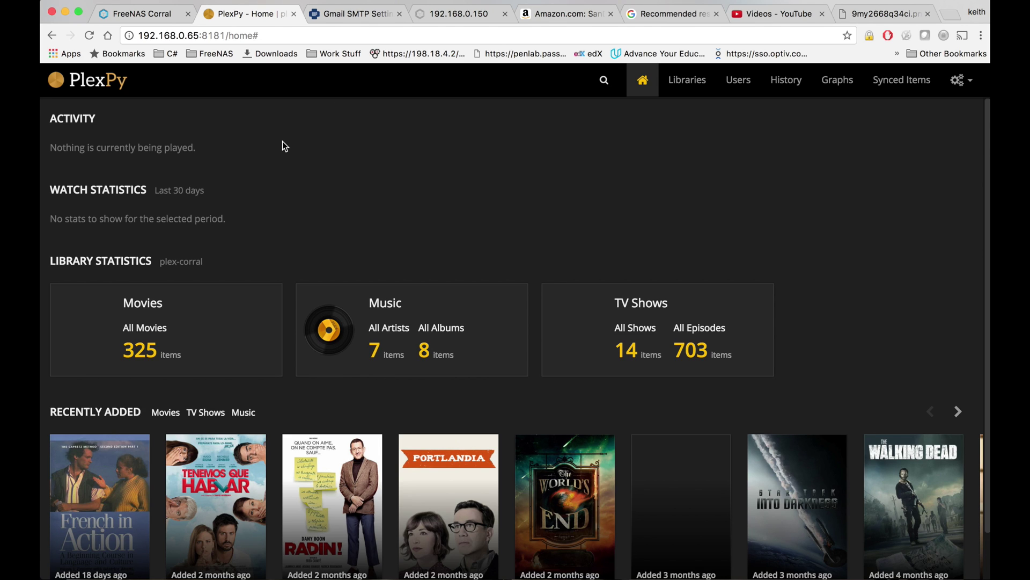
Step: Open a new browser tab beside PlexPy and go to plex.tv
{"action": "right_click", "coordinate": [247, 15]}
{"action": "left_click", "coordinate": [265, 17]}
{"action": "type", "text": "plex.tv/web/app#"}
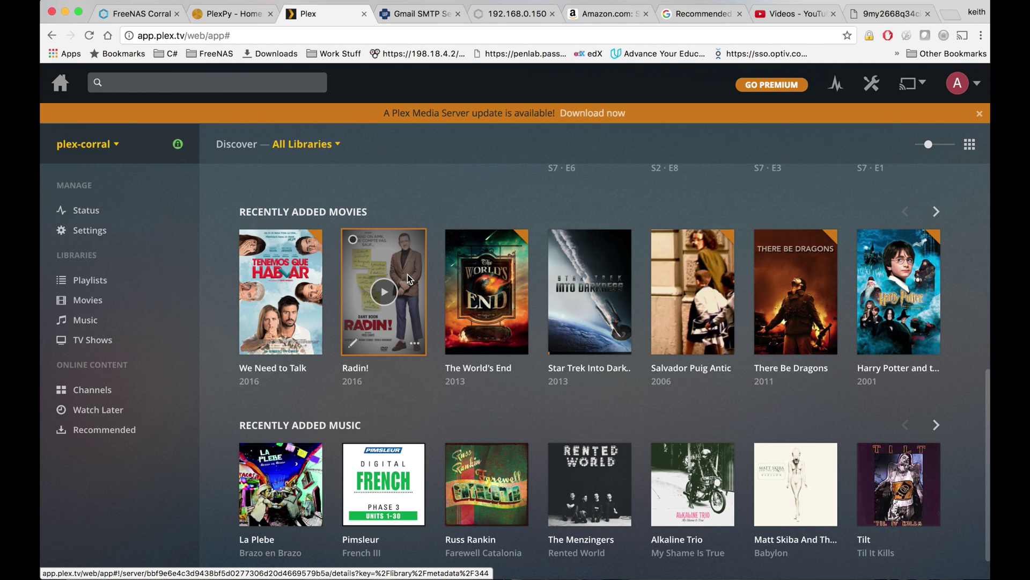
Step: Start playing the movie We Need to Talk in the Plex web app
{"action": "left_click", "coordinate": [230, 14]}
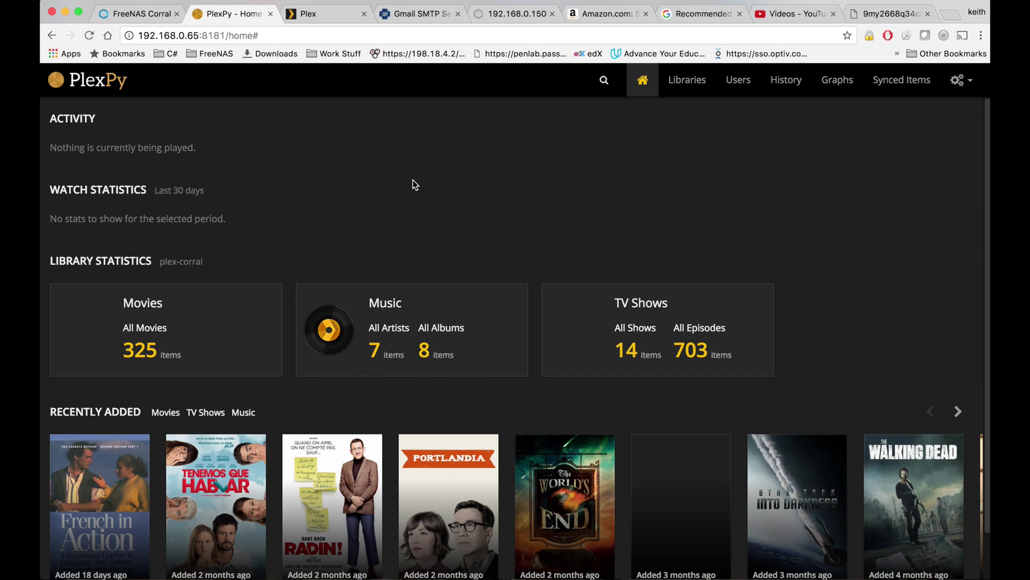
{"action": "scroll", "coordinate": [413, 180], "scroll_direction": "down", "scroll_amount": 2}
{"action": "scroll", "coordinate": [414, 179], "scroll_direction": "up", "scroll_amount": 2}
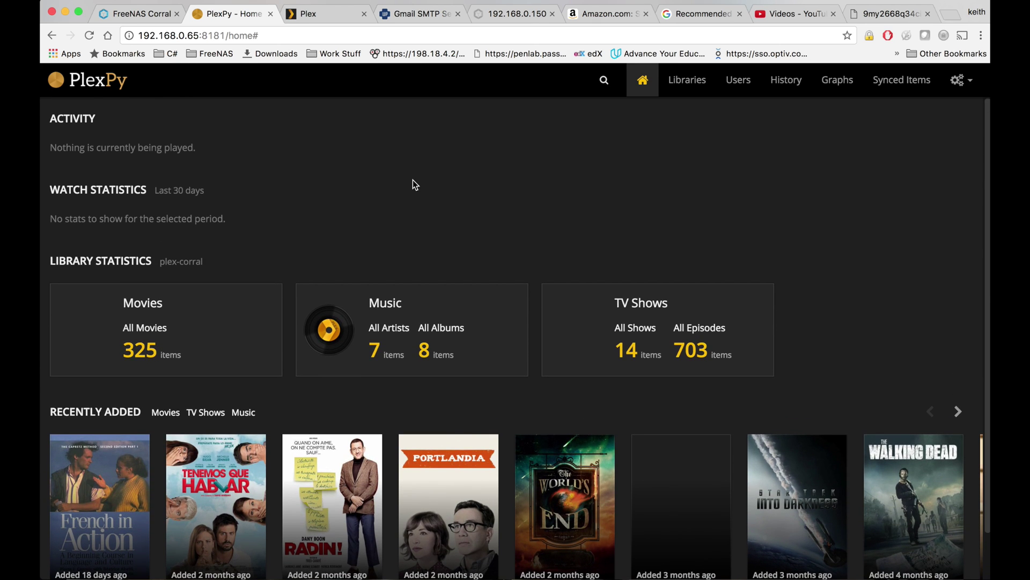
{"action": "left_click", "coordinate": [323, 12]}
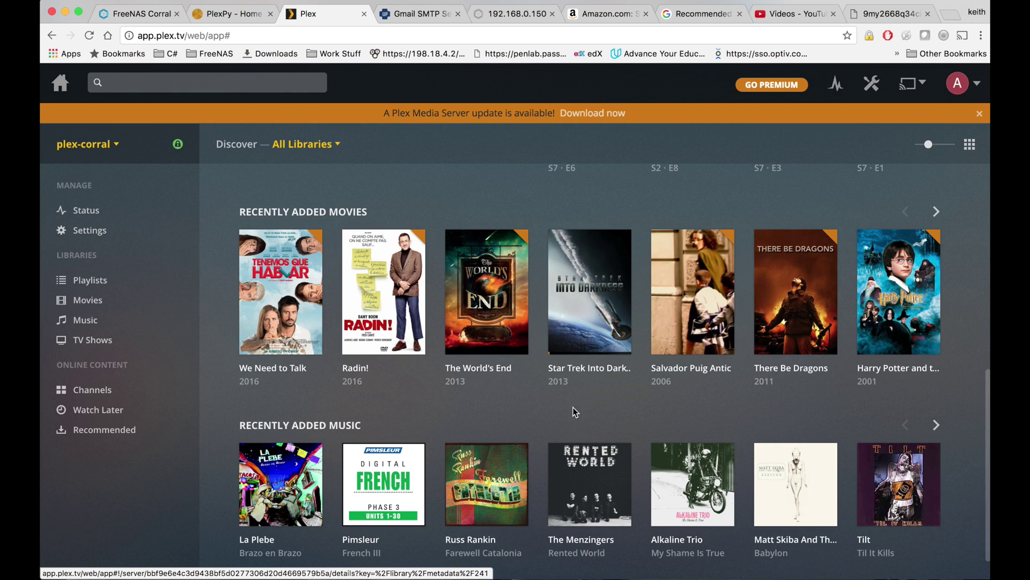
{"action": "left_click", "coordinate": [284, 279]}
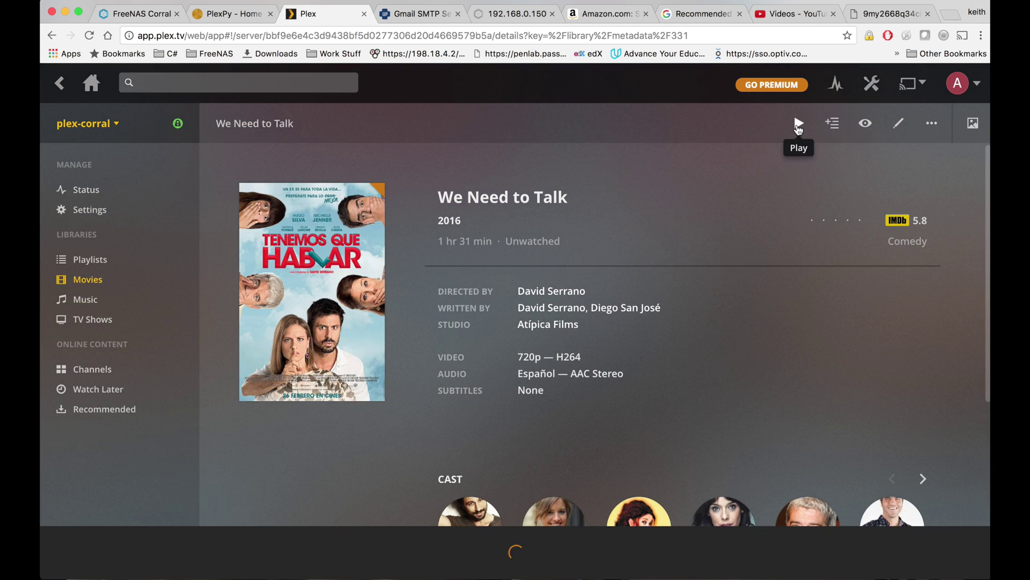
{"action": "left_click", "coordinate": [799, 124]}
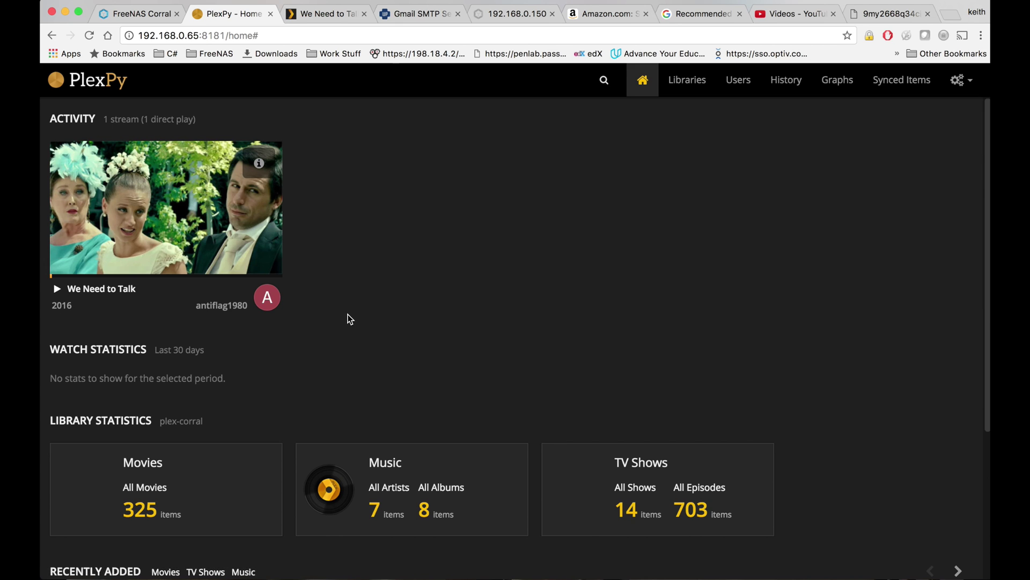
Step: Go to PlexPy Settings and display the Notification Agents list from Boxcar2 to XBMC
{"action": "scroll", "coordinate": [424, 282], "scroll_direction": "down", "scroll_amount": 2}
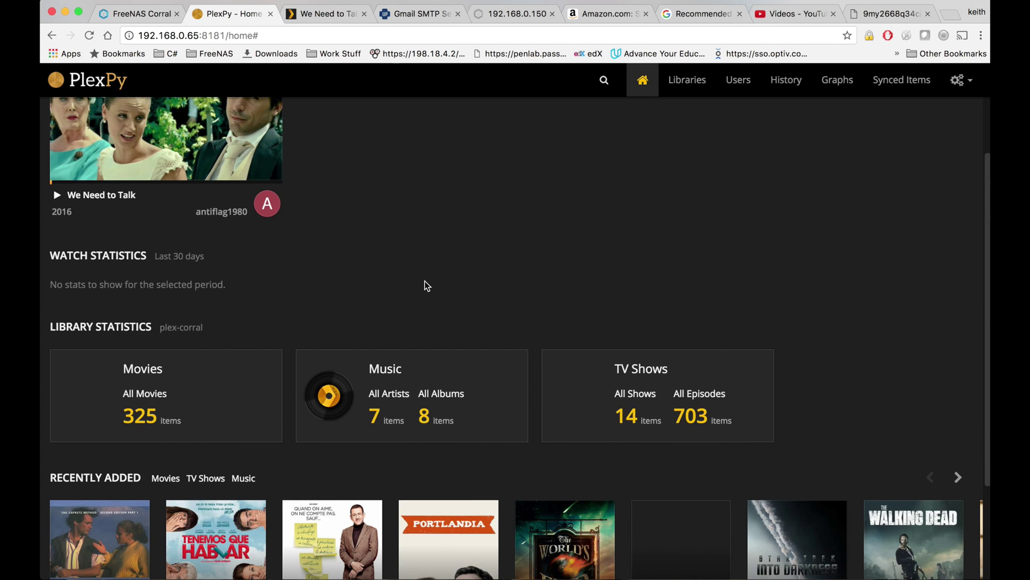
{"action": "scroll", "coordinate": [424, 281], "scroll_direction": "up", "scroll_amount": 2}
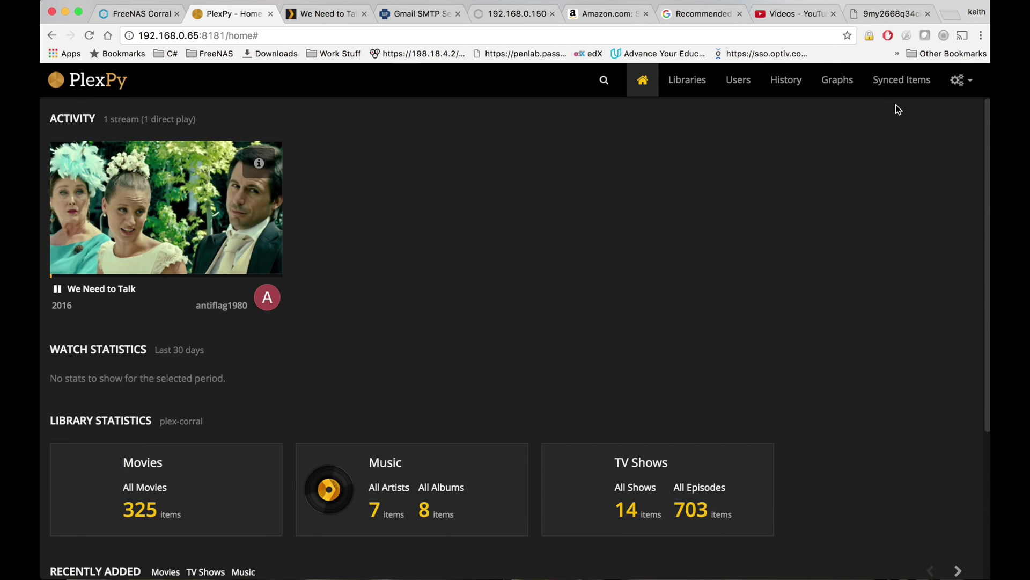
{"action": "left_click", "coordinate": [962, 81]}
{"action": "left_click", "coordinate": [964, 82]}
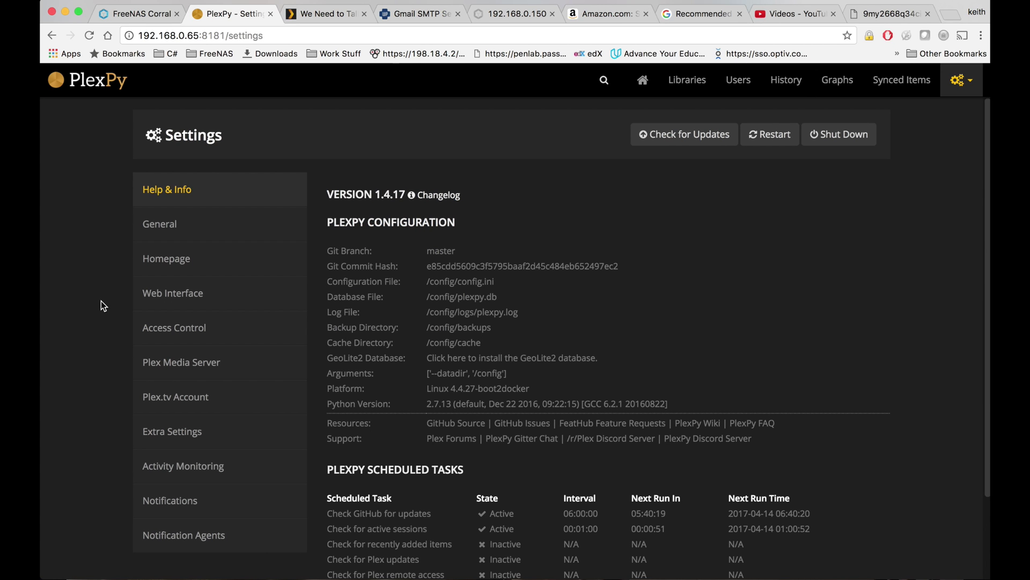
{"action": "left_click", "coordinate": [182, 539]}
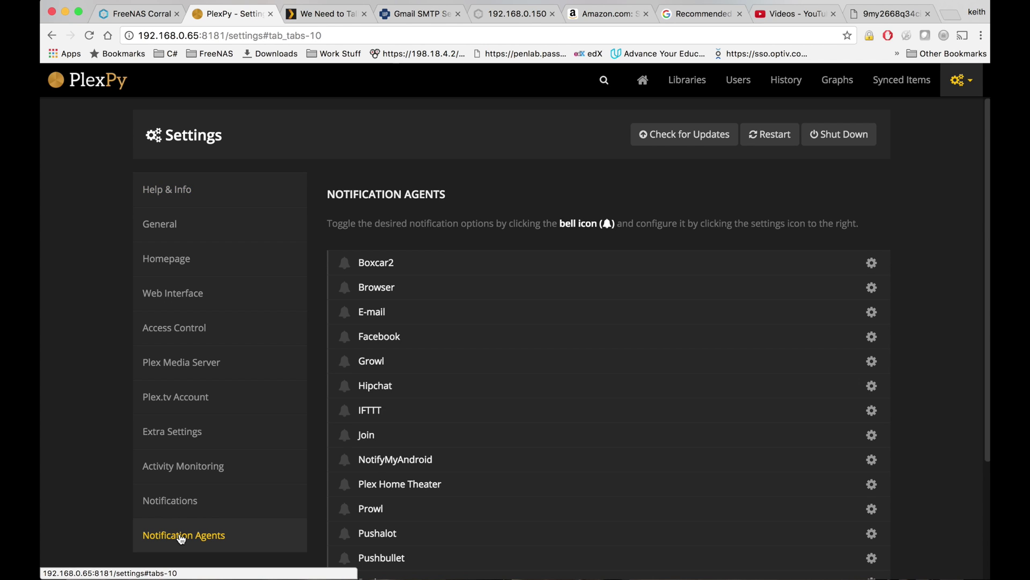
{"action": "scroll", "coordinate": [932, 315], "scroll_direction": "down", "scroll_amount": 3}
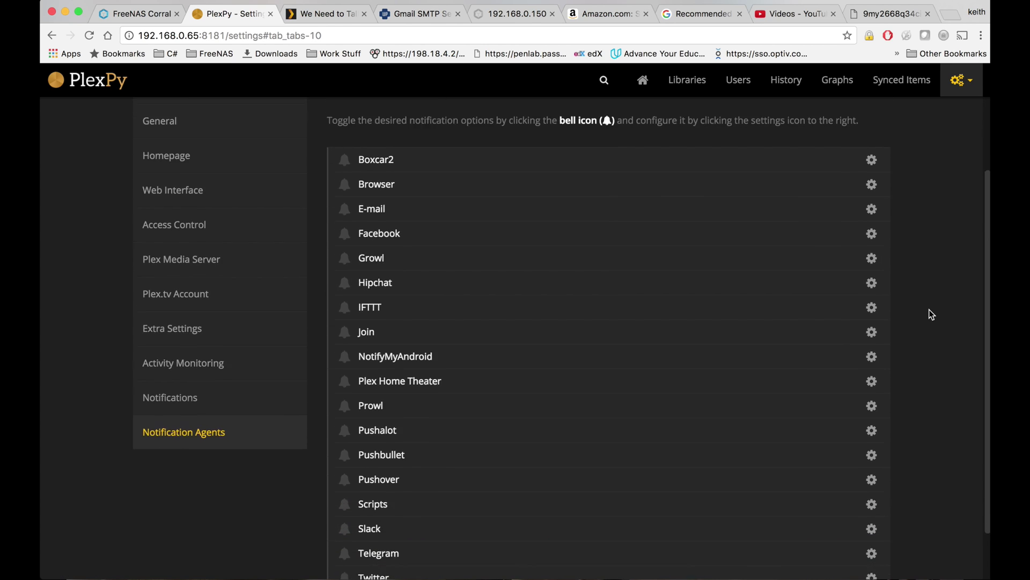
{"action": "scroll", "coordinate": [932, 314], "scroll_direction": "down", "scroll_amount": 2}
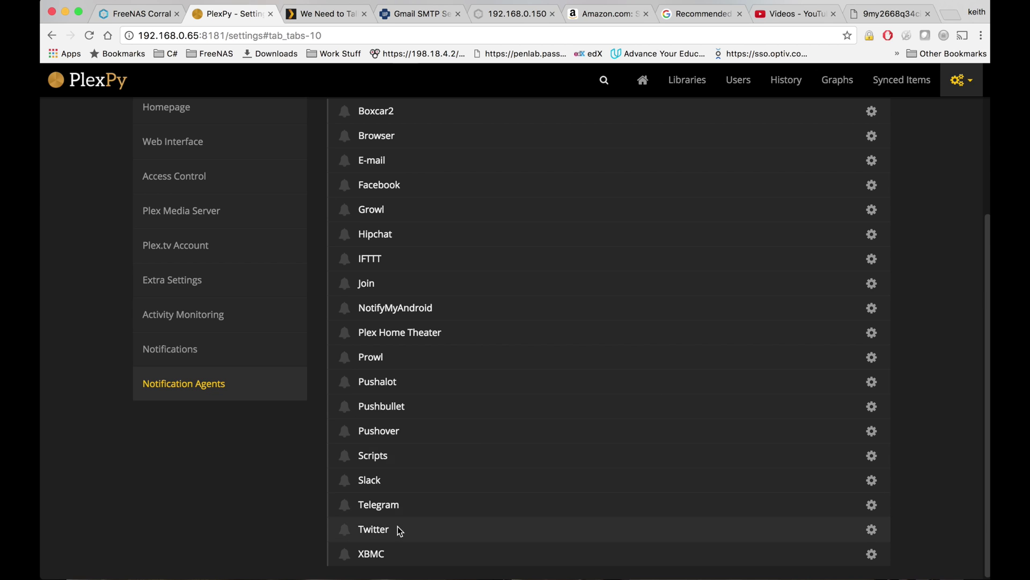
{"action": "scroll", "coordinate": [562, 383], "scroll_direction": "up", "scroll_amount": 2}
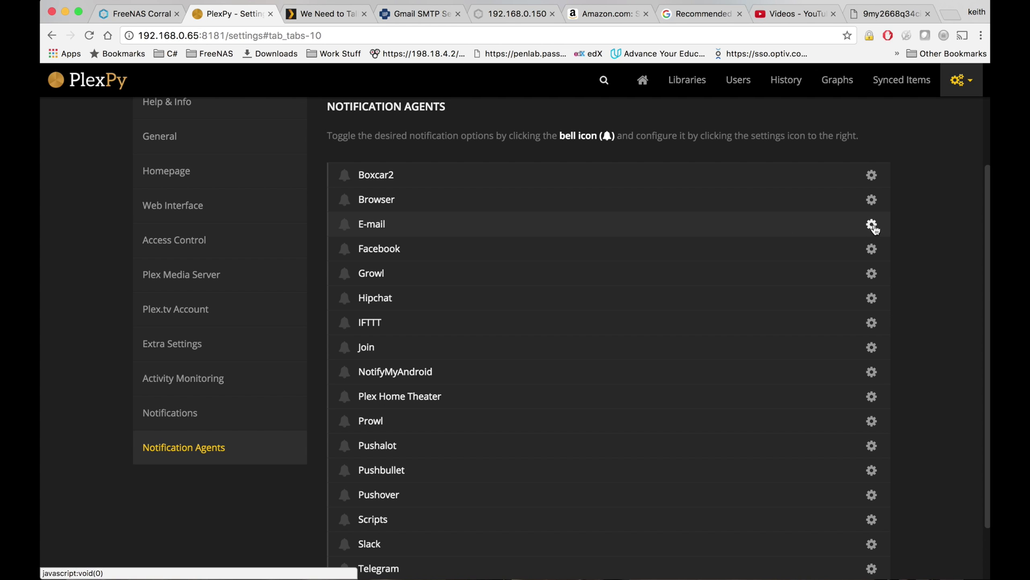
Step: Open the E-mail agent's settings and inspect the From Name, From, To and SMTP fields
{"action": "left_click", "coordinate": [873, 225]}
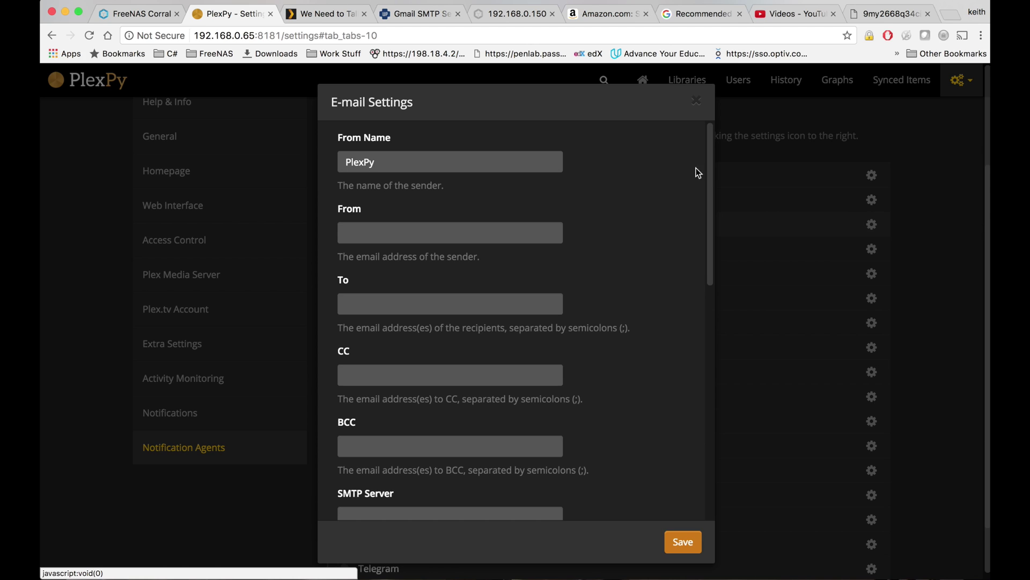
{"action": "scroll", "coordinate": [625, 196], "scroll_direction": "down", "scroll_amount": 1}
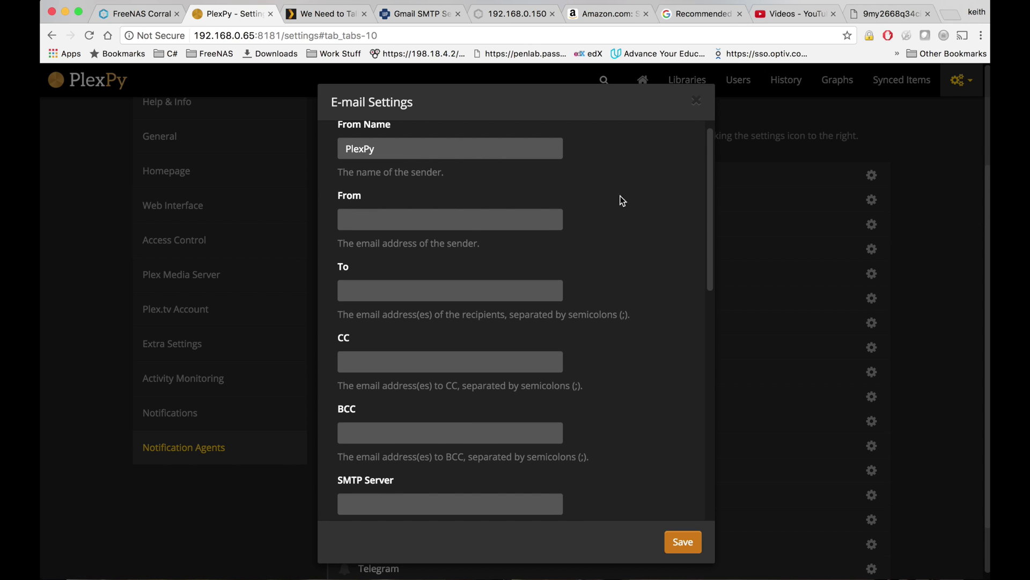
{"action": "left_click", "coordinate": [463, 148]}
{"action": "left_click", "coordinate": [623, 208]}
{"action": "left_click", "coordinate": [493, 222]}
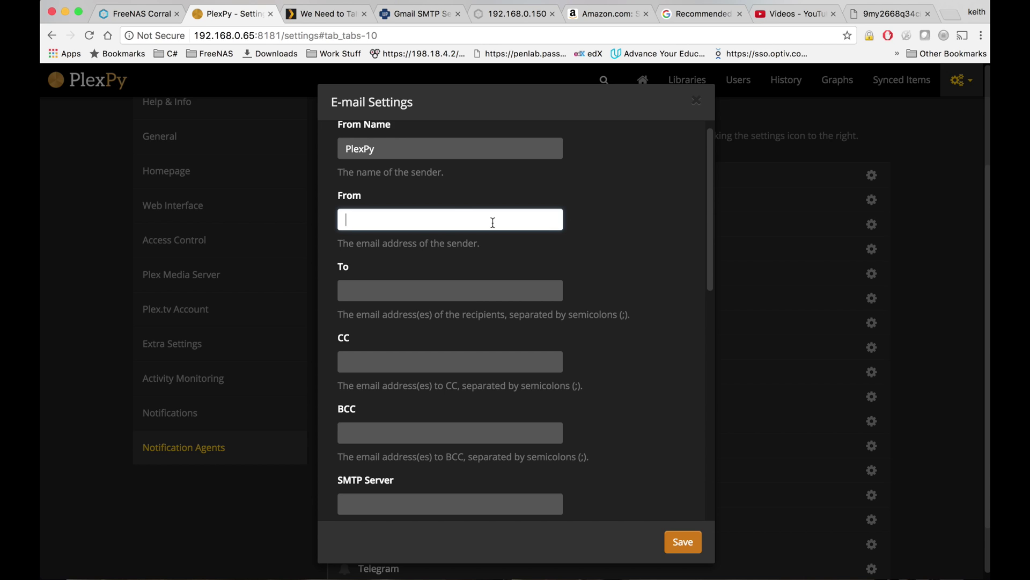
{"action": "scroll", "coordinate": [556, 285], "scroll_direction": "up", "scroll_amount": 1}
{"action": "left_click", "coordinate": [511, 306]}
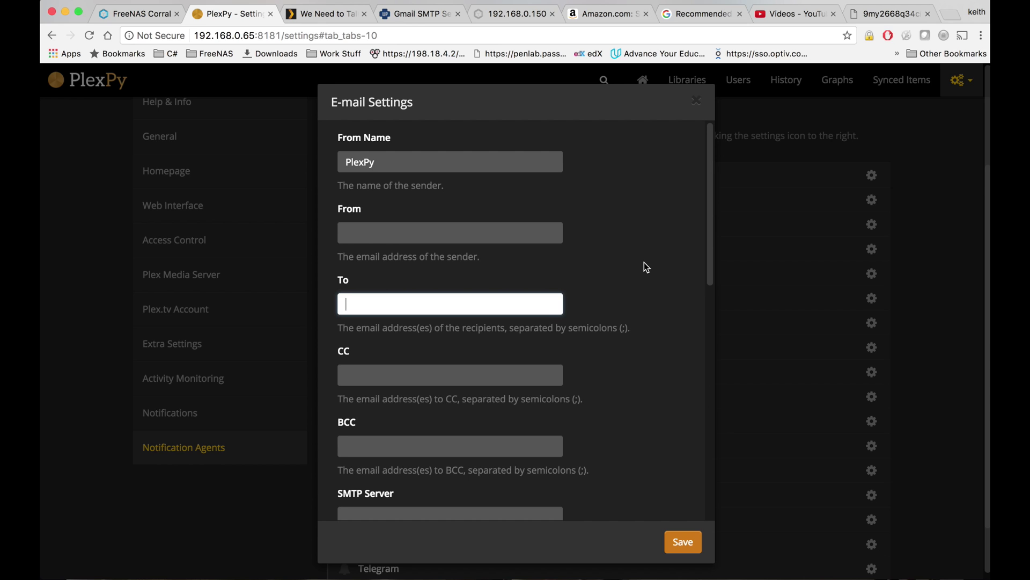
{"action": "scroll", "coordinate": [645, 263], "scroll_direction": "down", "scroll_amount": 6}
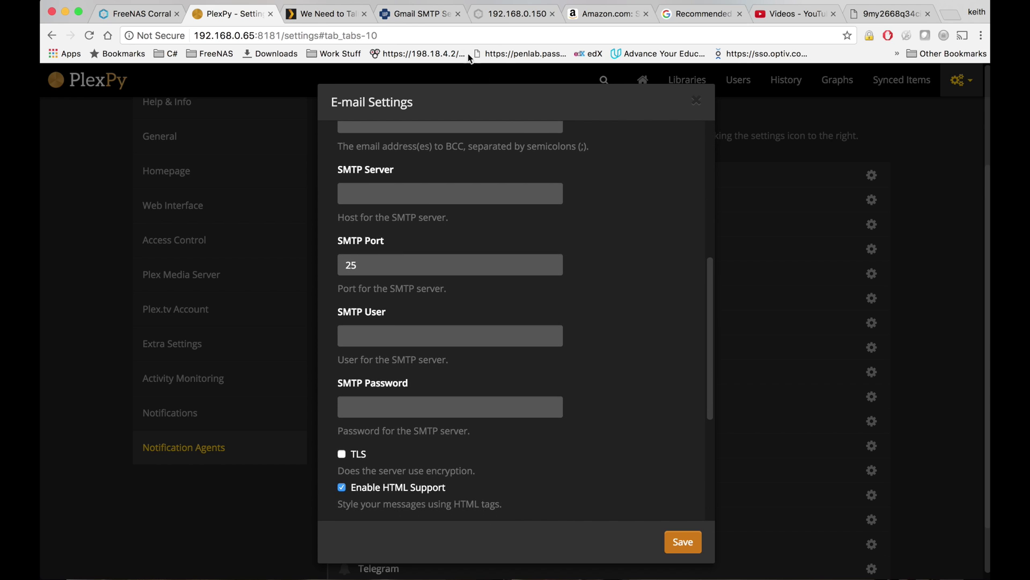
Step: Copy smtp.gmail.com from the Gmail article into the SMTP Server field
{"action": "left_click", "coordinate": [426, 13]}
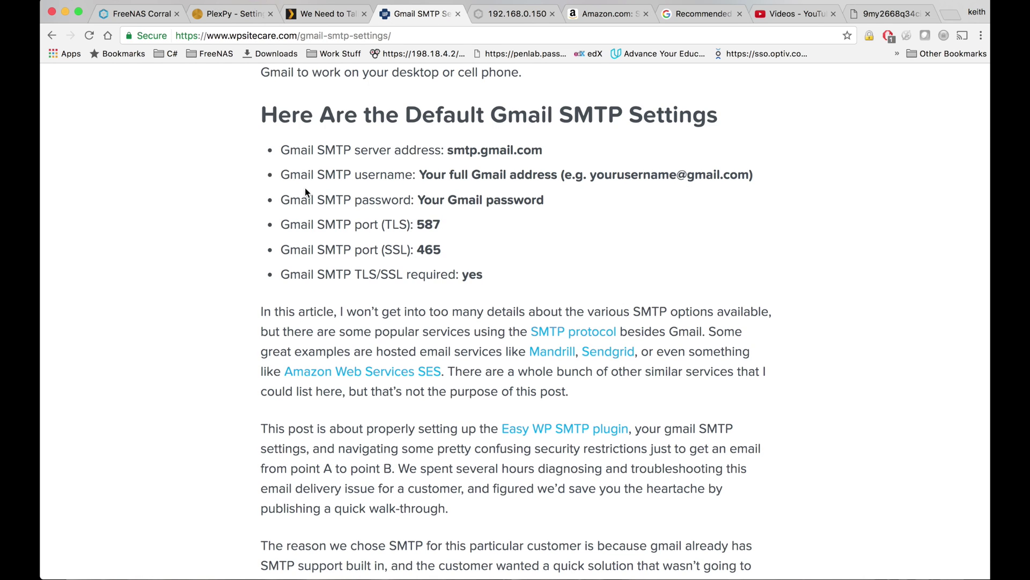
{"action": "left_click_drag", "start_coordinate": [543, 152], "coordinate": [449, 150]}
{"action": "right_click", "coordinate": [456, 148]}
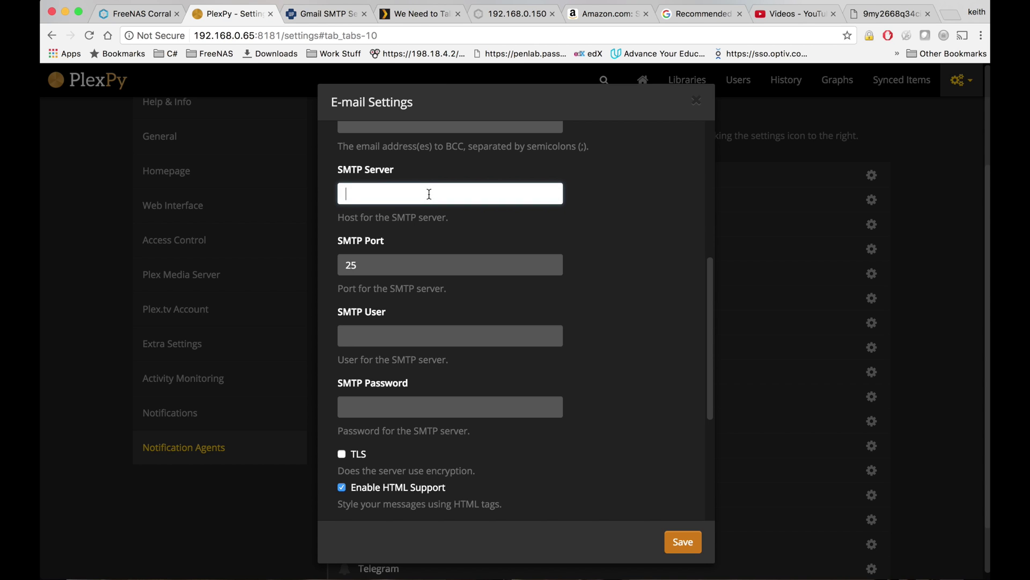
{"action": "key", "text": "super+v"}
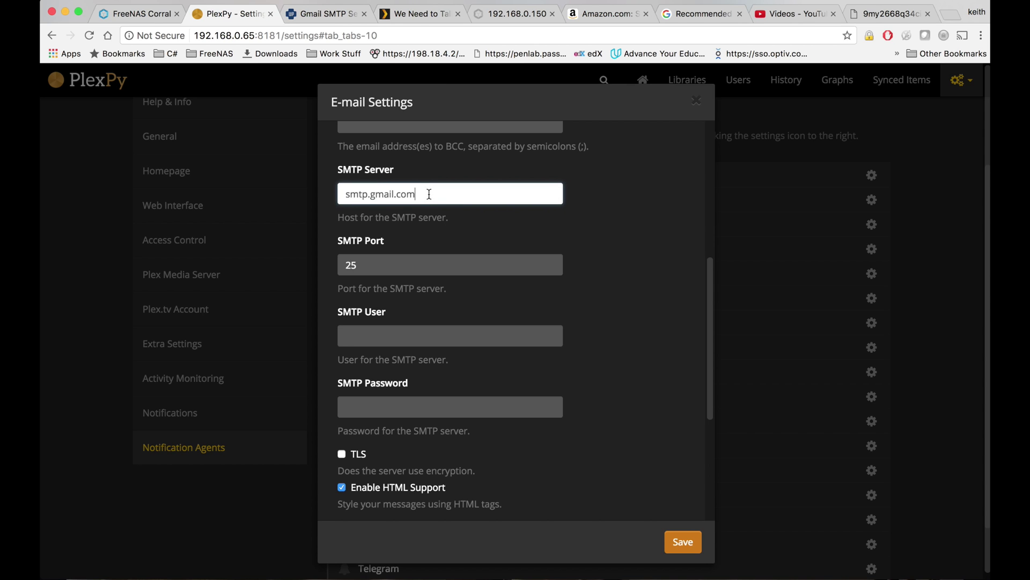
Step: Set the SMTP port to 465 from the article and enable TLS
{"action": "left_click", "coordinate": [322, 14]}
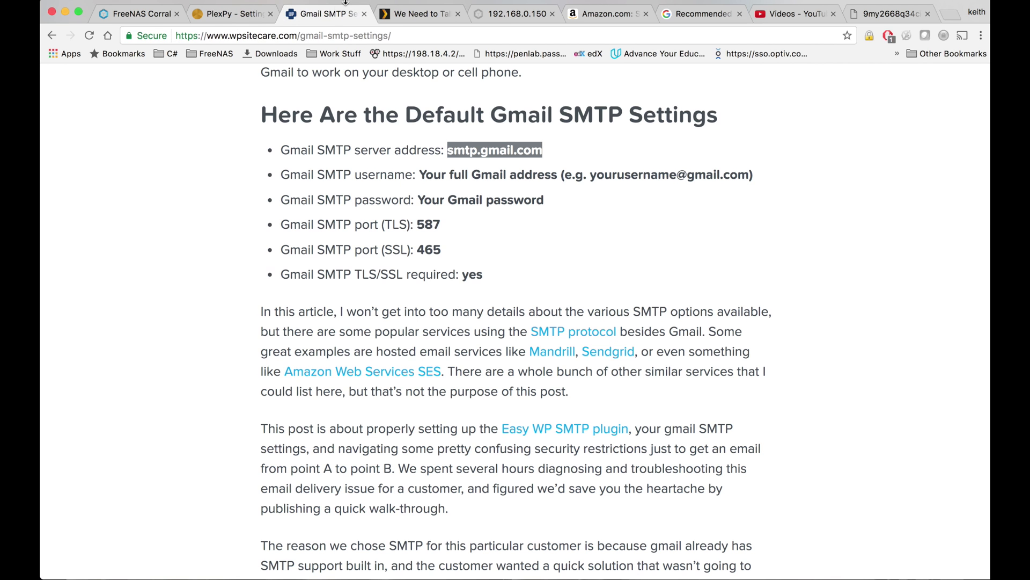
{"action": "double_click", "coordinate": [428, 225]}
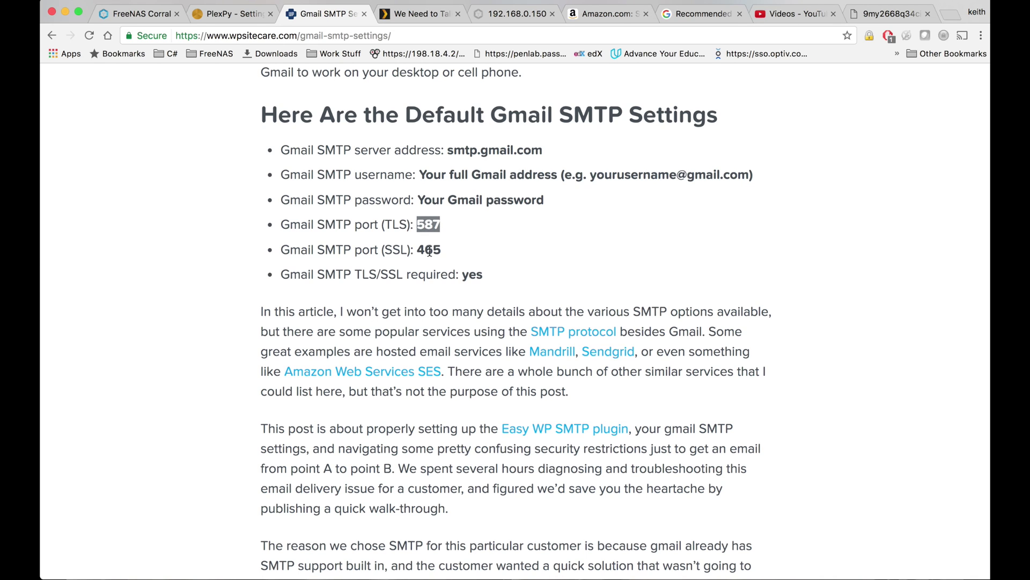
{"action": "double_click", "coordinate": [429, 250]}
{"action": "right_click", "coordinate": [429, 250]}
{"action": "left_click", "coordinate": [455, 280]}
{"action": "left_click", "coordinate": [208, 6]}
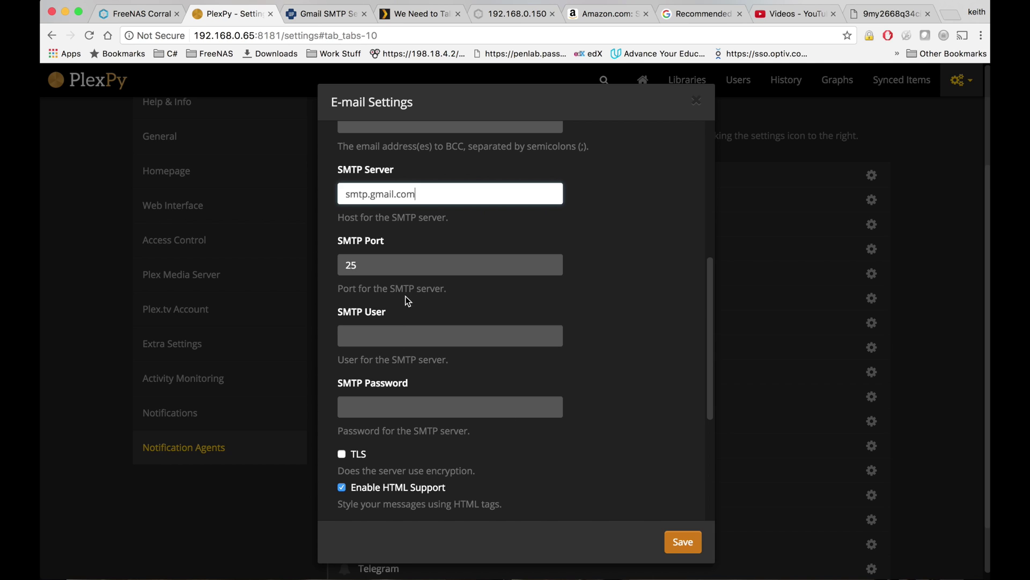
{"action": "double_click", "coordinate": [428, 266]}
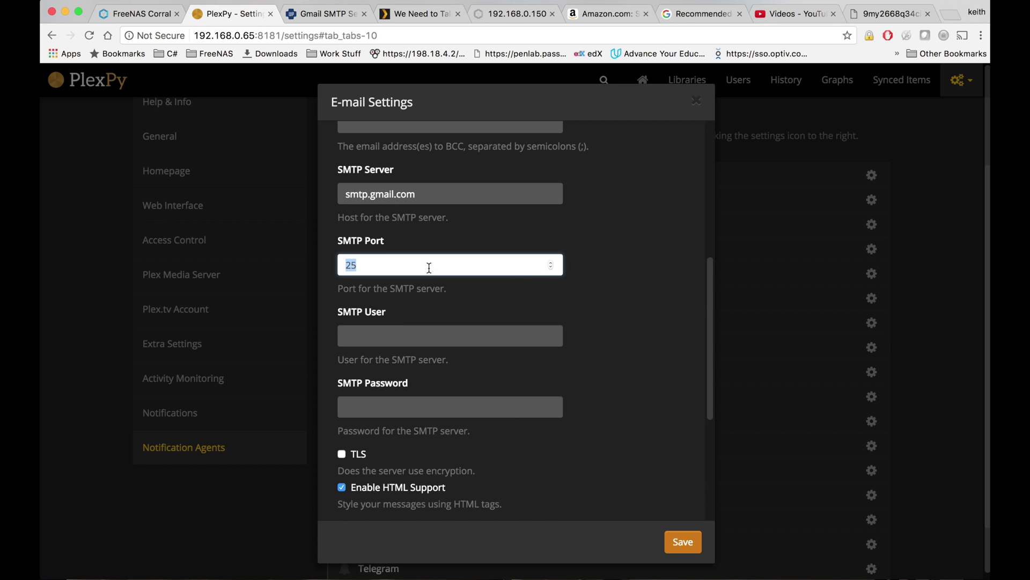
{"action": "key", "text": "super+v"}
{"action": "left_click", "coordinate": [342, 455]}
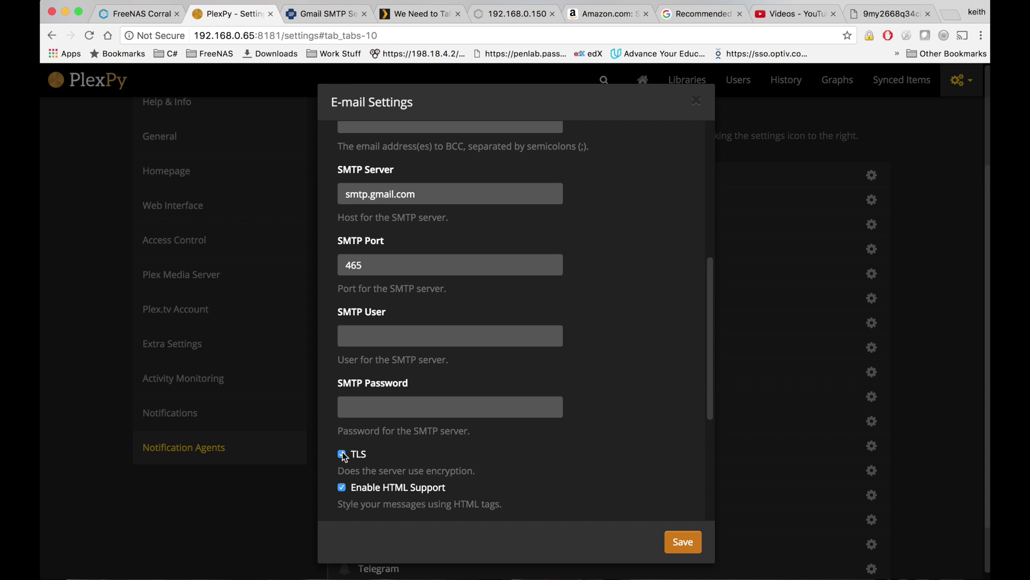
Step: Change the SMTP port to 587 and begin filling in the SMTP user
{"action": "left_click", "coordinate": [324, 15]}
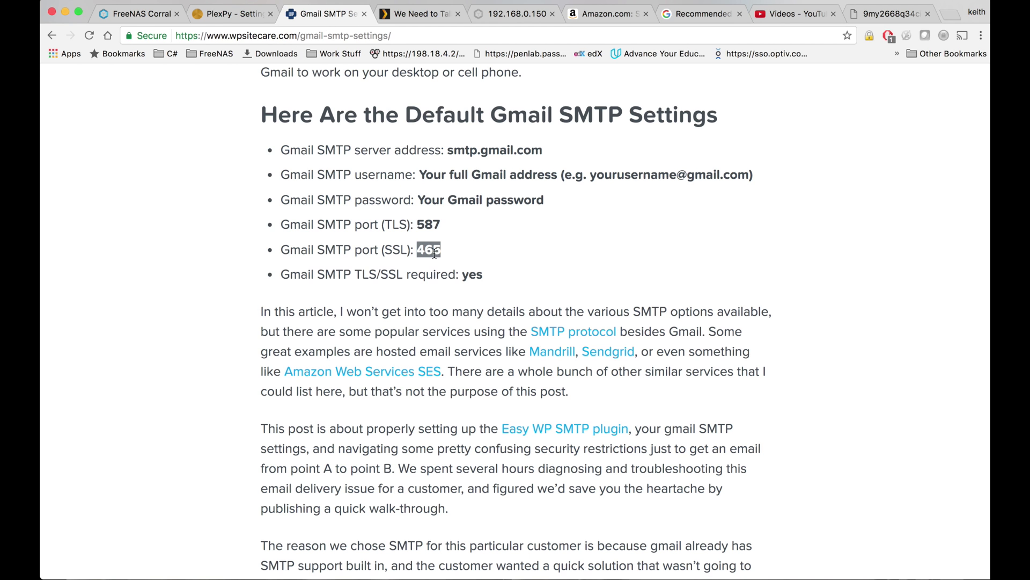
{"action": "double_click", "coordinate": [428, 224]}
{"action": "right_click", "coordinate": [430, 223]}
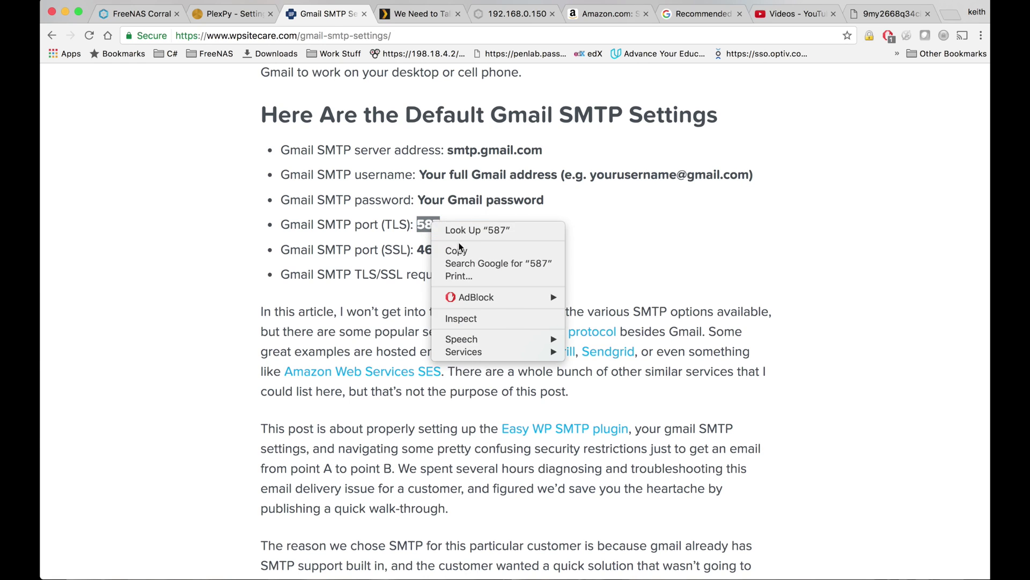
{"action": "left_click", "coordinate": [460, 249]}
{"action": "left_click", "coordinate": [223, 16]}
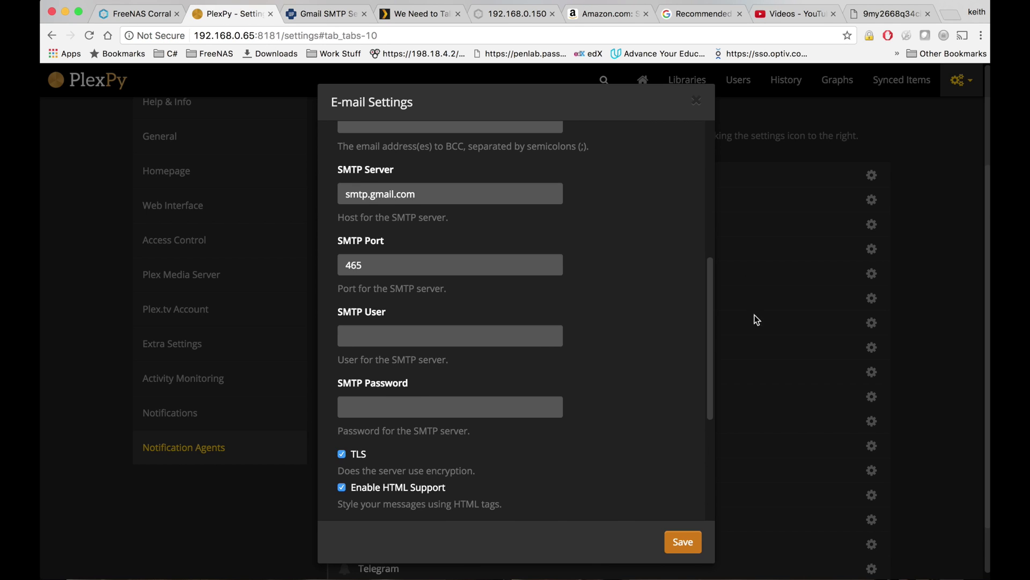
{"action": "double_click", "coordinate": [393, 264]}
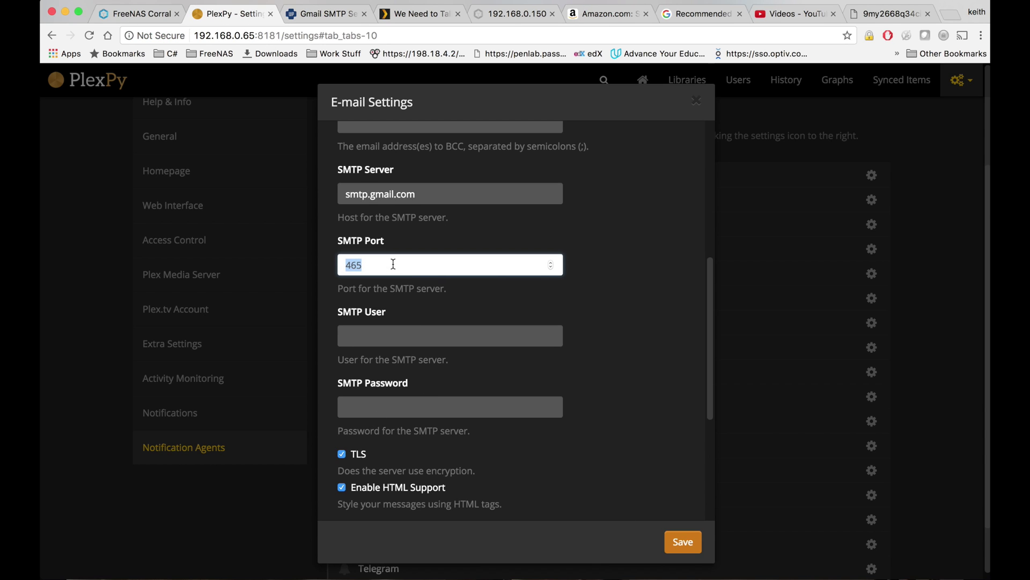
{"action": "key", "text": "super+v"}
{"action": "scroll", "coordinate": [609, 313], "scroll_direction": "down", "scroll_amount": 3}
{"action": "left_click", "coordinate": [481, 198]}
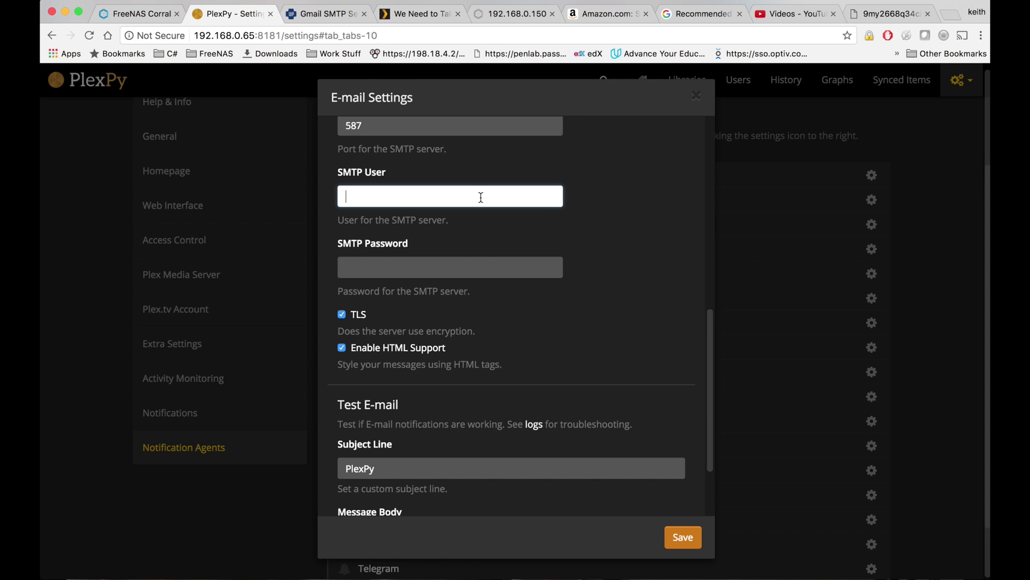
{"action": "scroll", "coordinate": [577, 279], "scroll_direction": "down", "scroll_amount": 2}
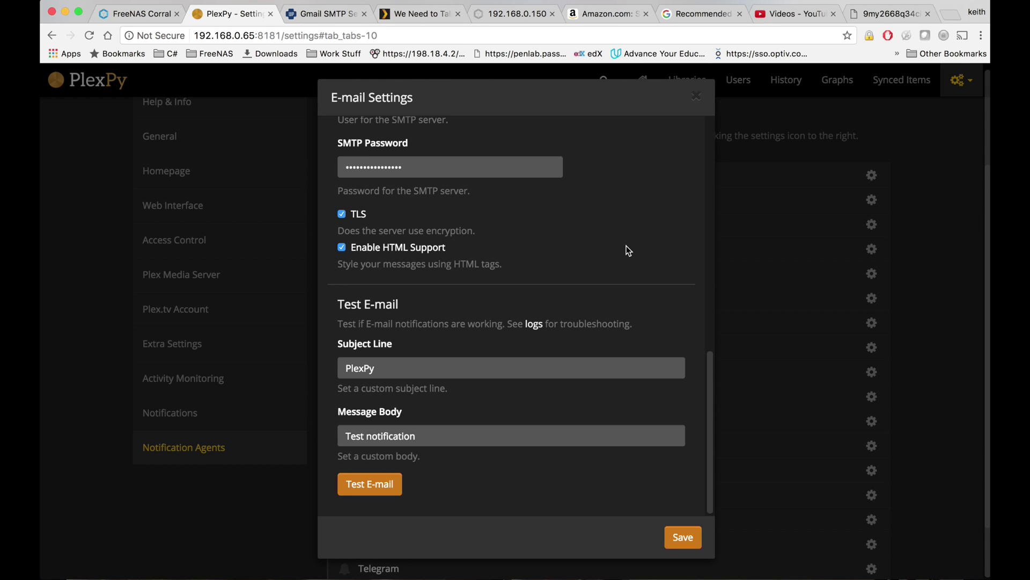
Step: Send a test e-mail, then close Gmail's less secure app alert
{"action": "left_click", "coordinate": [379, 490]}
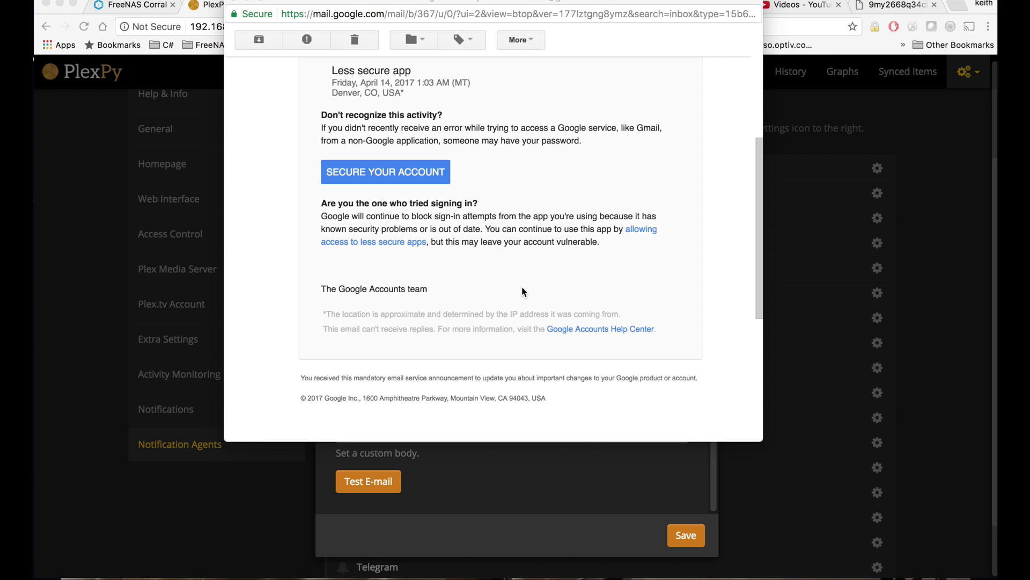
{"action": "key", "text": "super+w"}
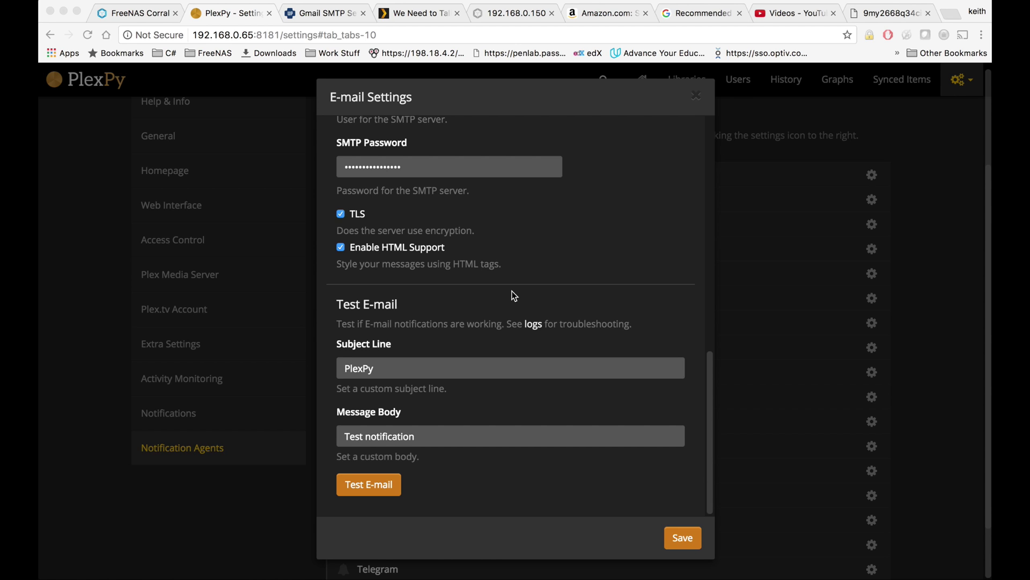
Step: Close the E-mail Settings dialog and return to the notification agents list
{"action": "left_click", "coordinate": [696, 97]}
{"action": "scroll", "coordinate": [539, 275], "scroll_direction": "down", "scroll_amount": 1}
{"action": "scroll", "coordinate": [538, 275], "scroll_direction": "down", "scroll_amount": 1}
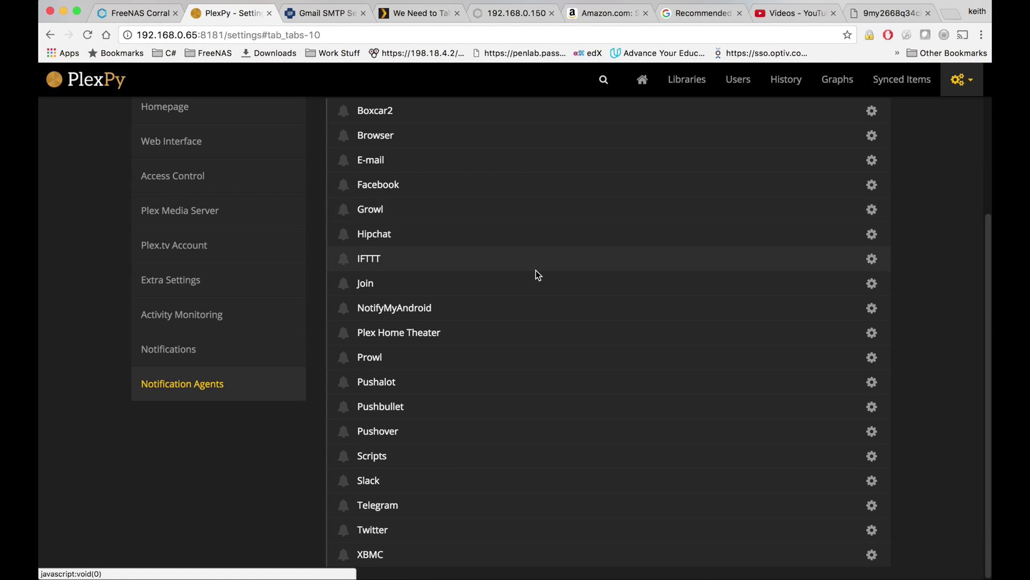
Step: Open the Twitter agent's settings and launch the Twitter Apps page in a new tab
{"action": "left_click", "coordinate": [872, 531]}
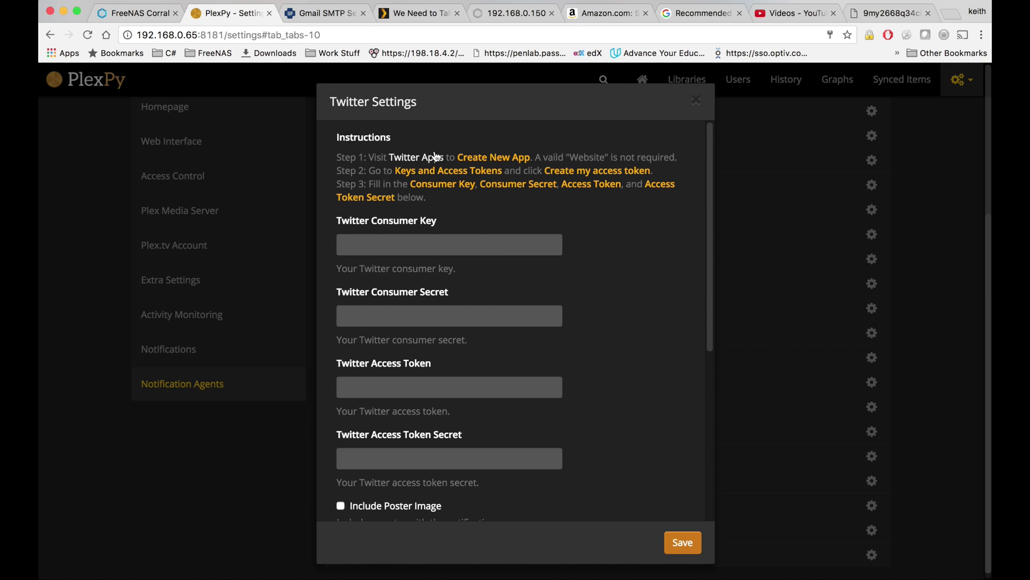
{"action": "right_click", "coordinate": [412, 159]}
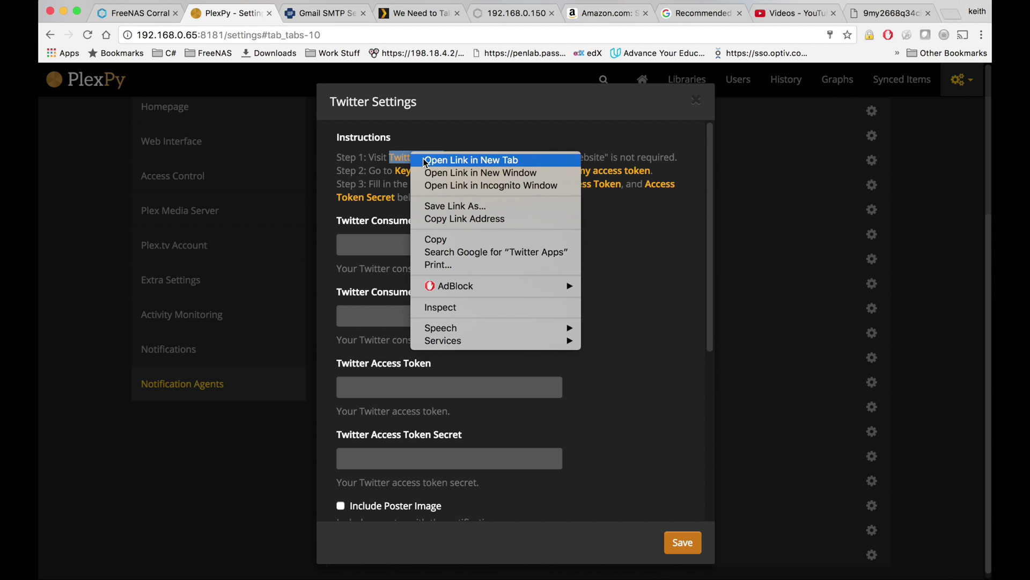
{"action": "left_click", "coordinate": [426, 160]}
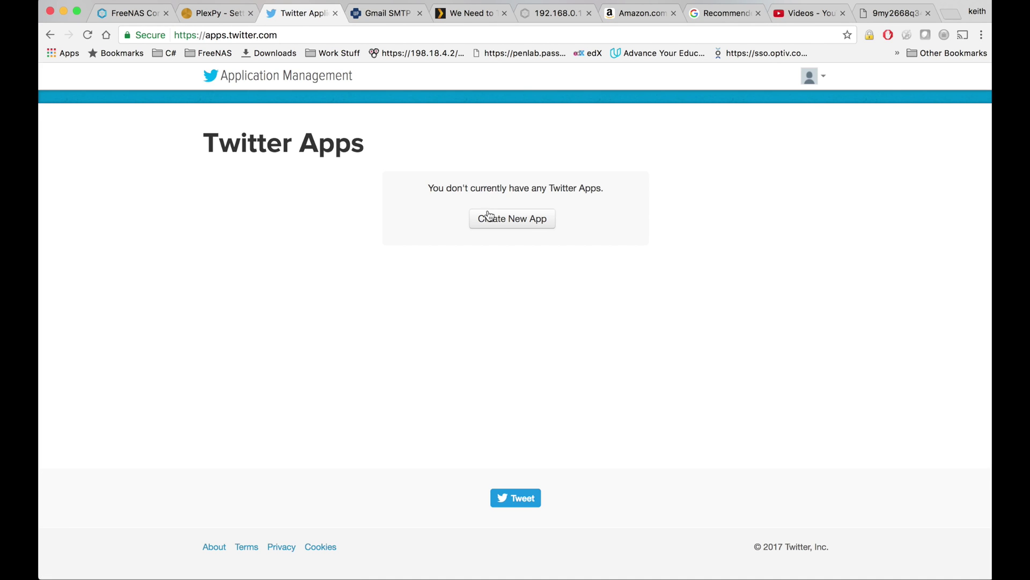
Step: Start a new Twitter app named PlexPyApp1 with the suggested 'PlexPy is…' description
{"action": "left_click", "coordinate": [504, 222]}
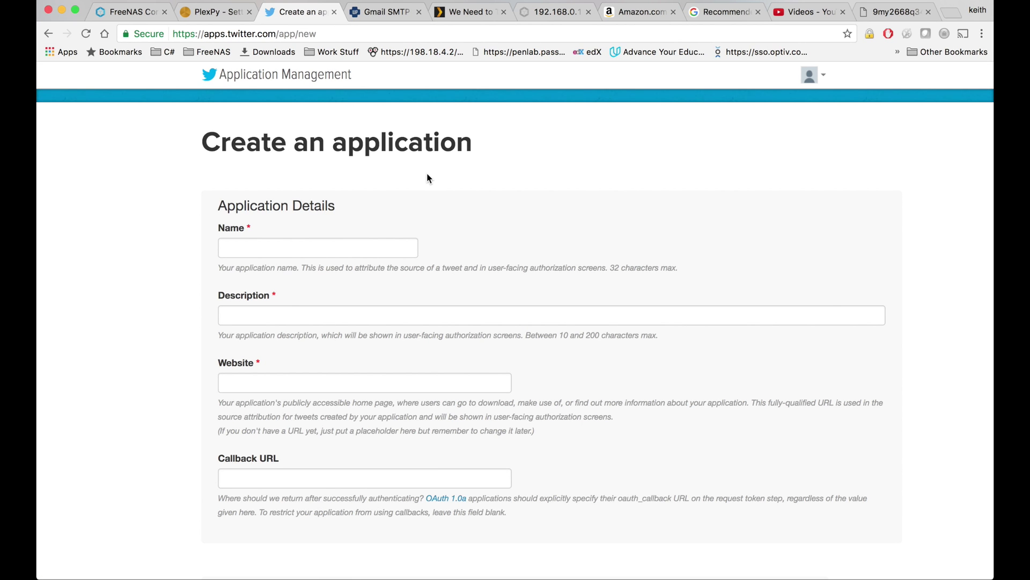
{"action": "left_click", "coordinate": [309, 255]}
{"action": "type", "text": "PlexPyApp1"}
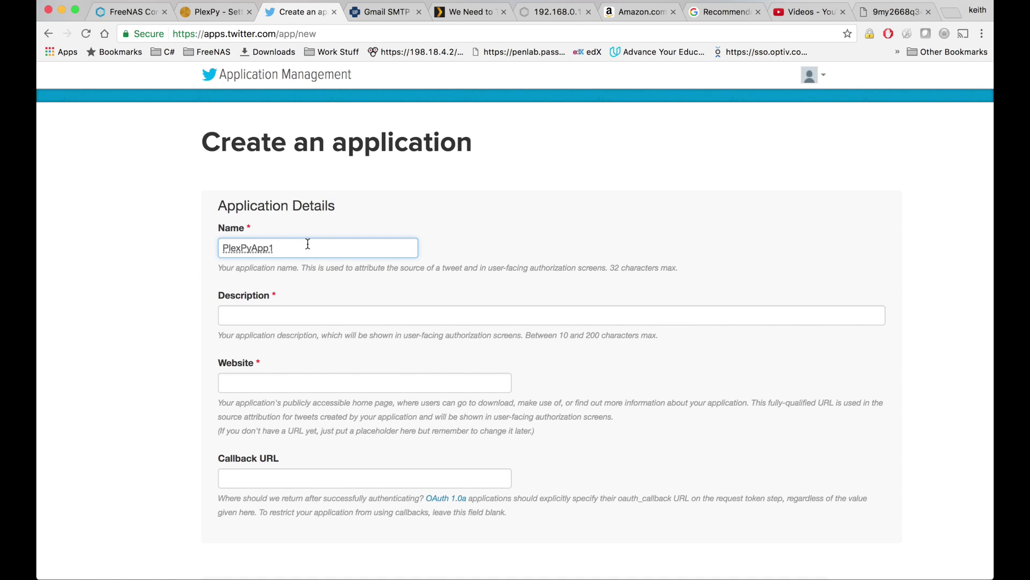
{"action": "left_click", "coordinate": [310, 316]}
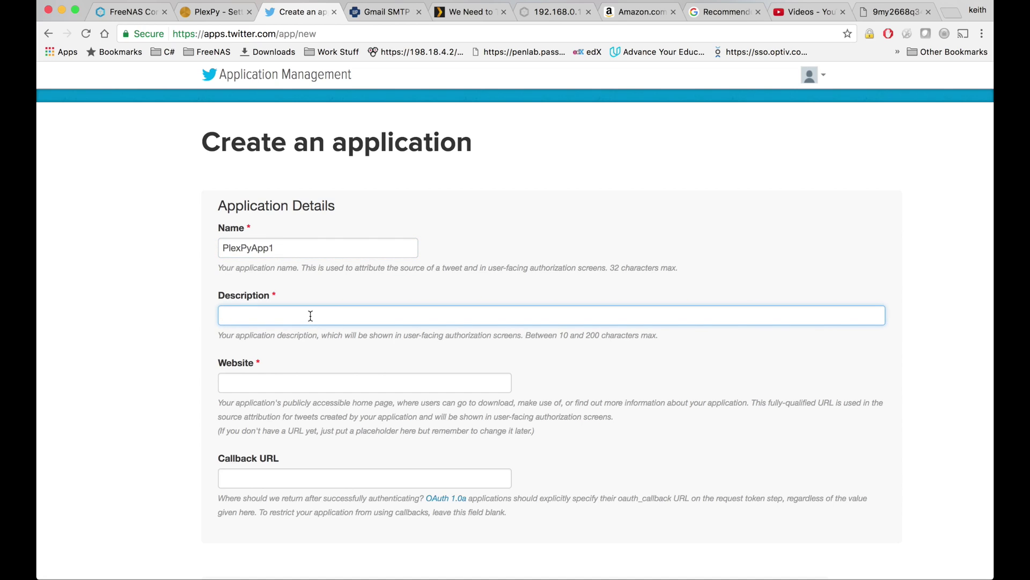
{"action": "type", "text": "Ple"}
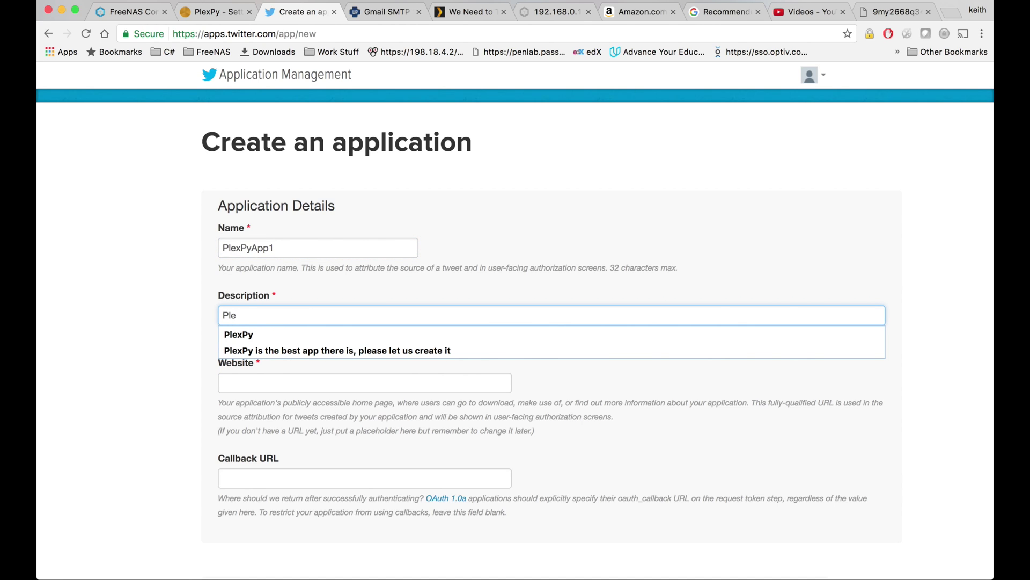
{"action": "type", "text": "xPy "}
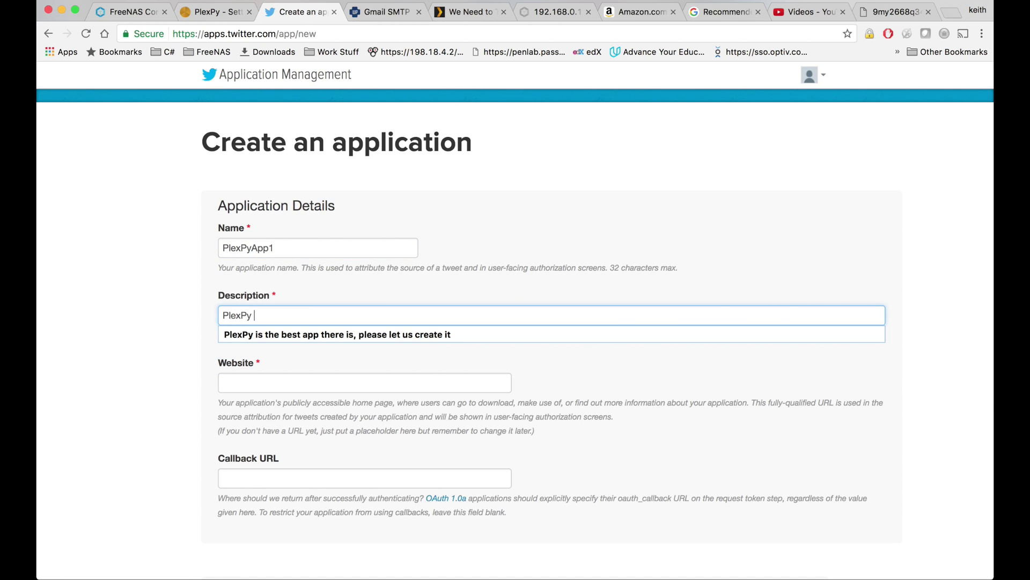
{"action": "type", "text": "is"}
{"action": "key", "text": "Down"}
{"action": "key", "text": "Return"}
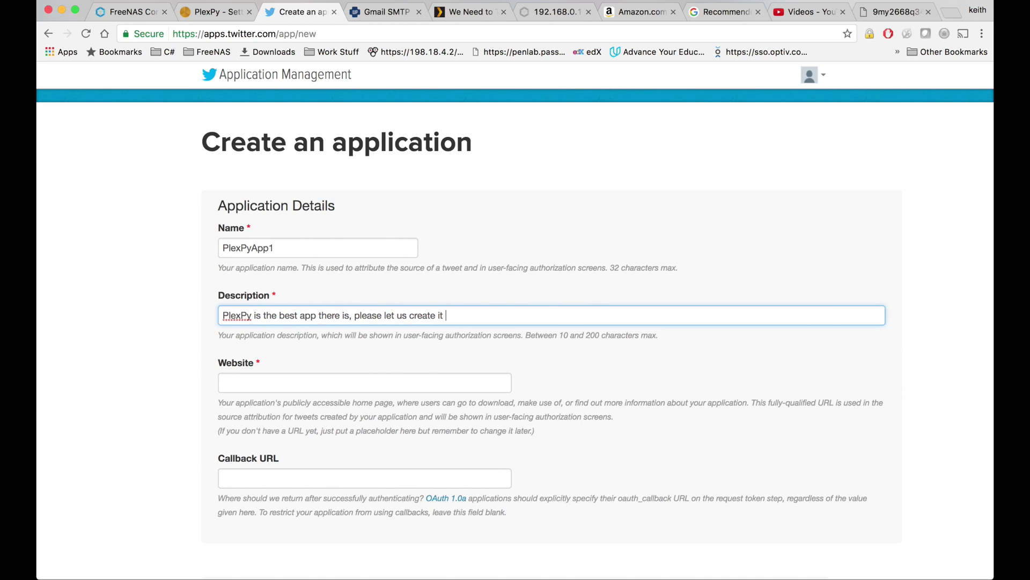
{"action": "left_click", "coordinate": [457, 365]}
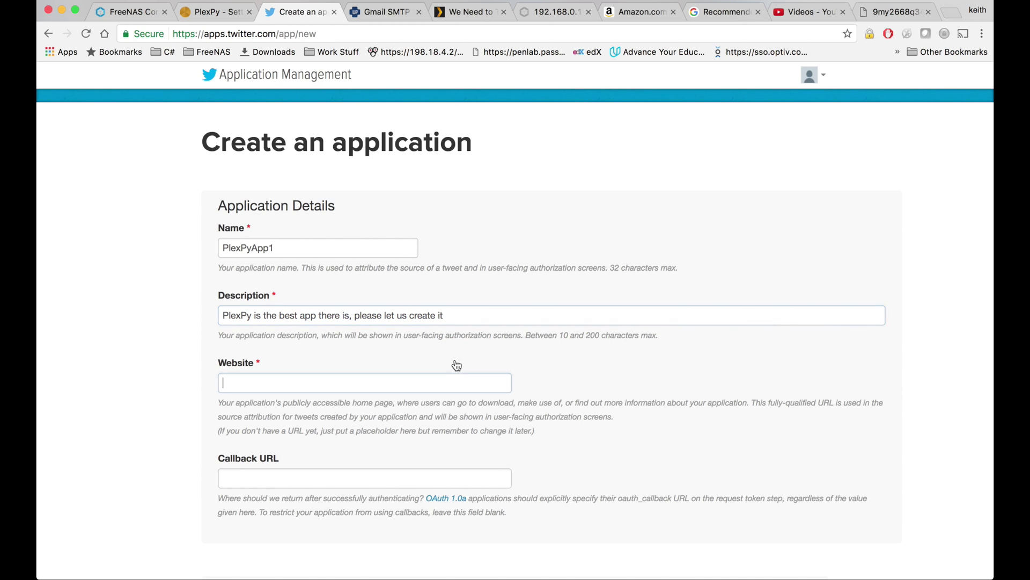
{"action": "left_click", "coordinate": [304, 386]}
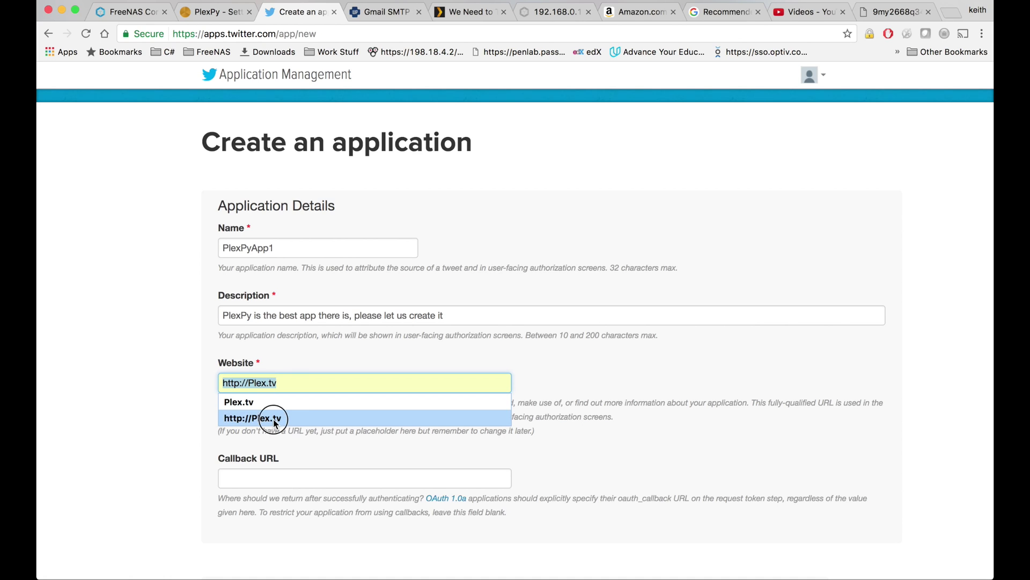
{"action": "left_click", "coordinate": [275, 418]}
{"action": "type", "text": ".addons.com"}
{"action": "scroll", "coordinate": [597, 401], "scroll_direction": "down", "scroll_amount": 5}
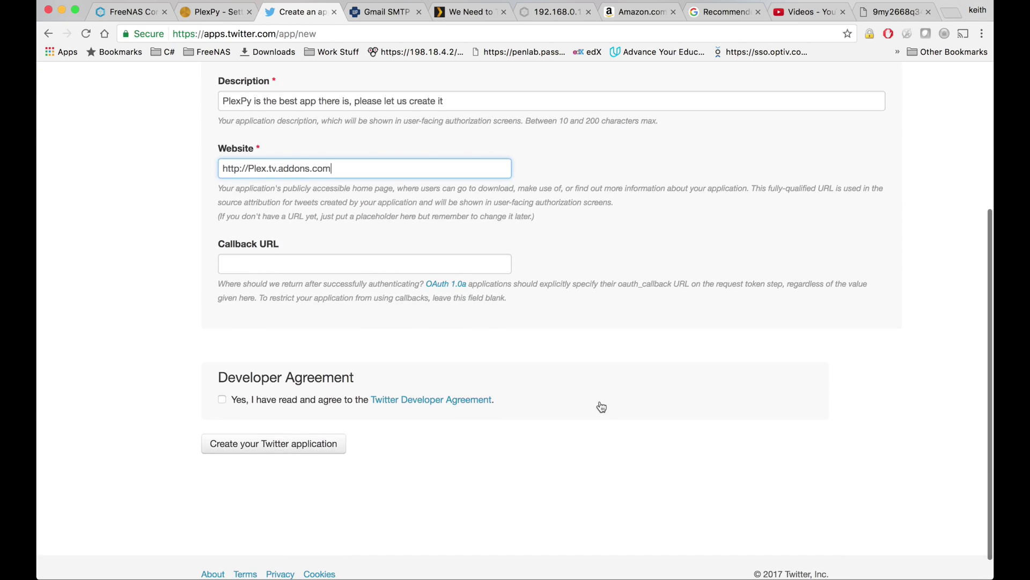
{"action": "left_click", "coordinate": [222, 401]}
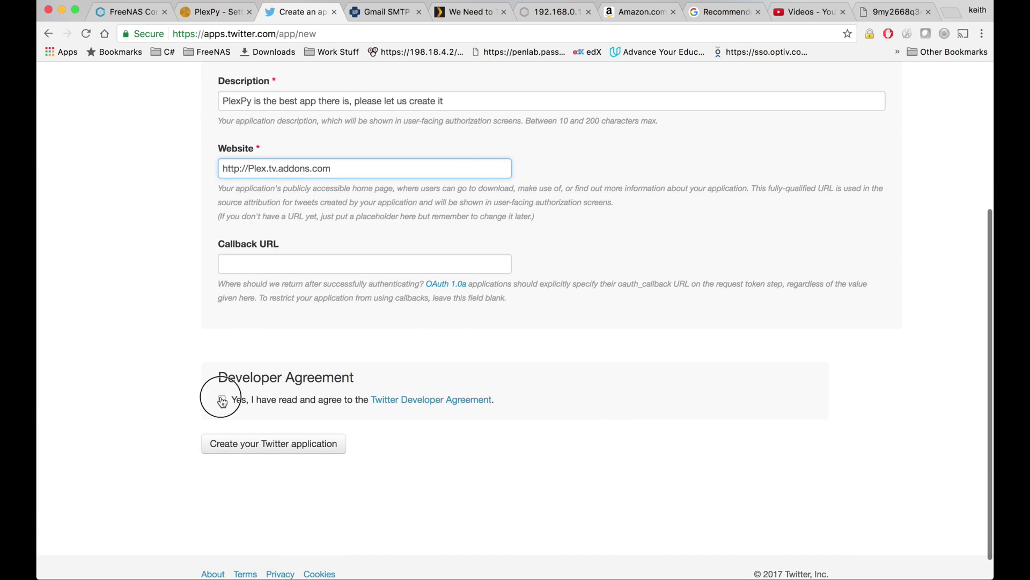
{"action": "left_click", "coordinate": [285, 454]}
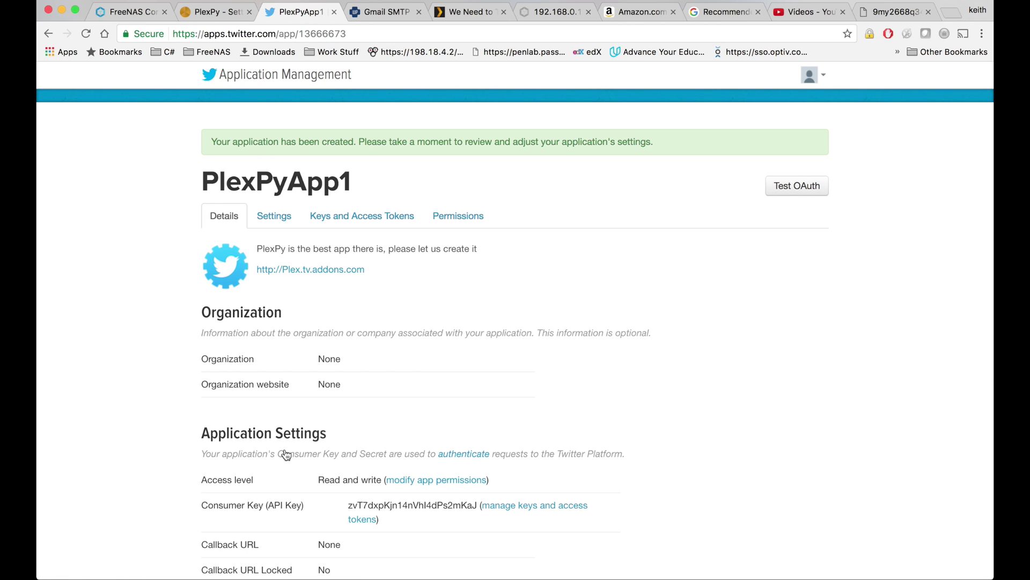
Step: Copy the app's consumer key into PlexPy's Twitter Consumer Key field
{"action": "left_click", "coordinate": [374, 217]}
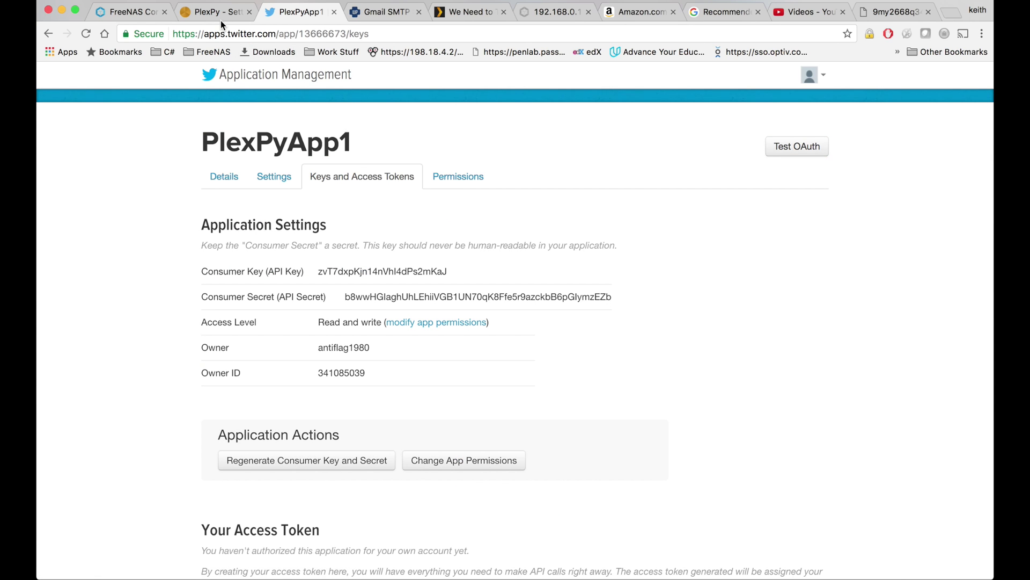
{"action": "left_click", "coordinate": [220, 15]}
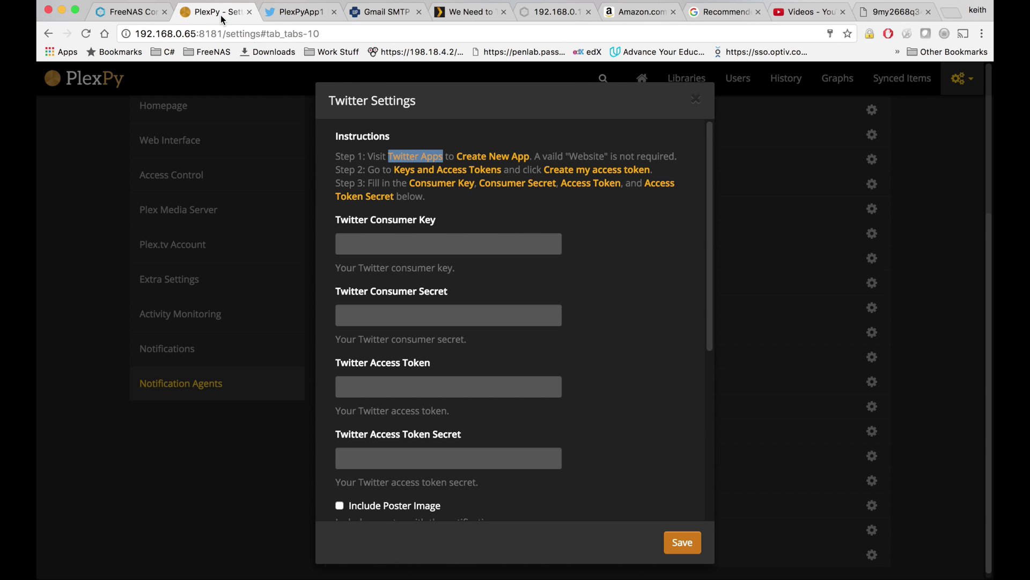
{"action": "left_click", "coordinate": [389, 244]}
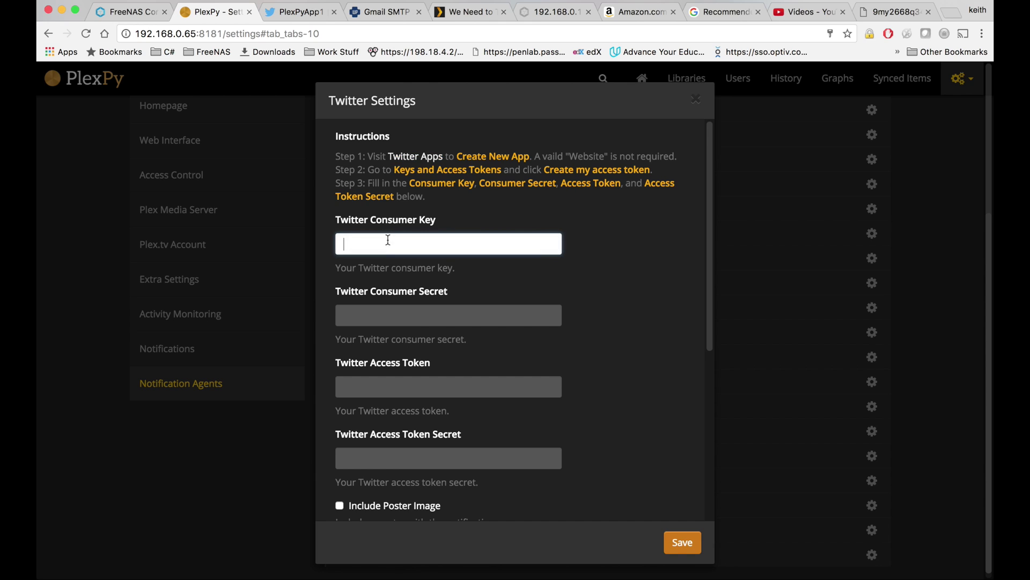
{"action": "left_click", "coordinate": [285, 19]}
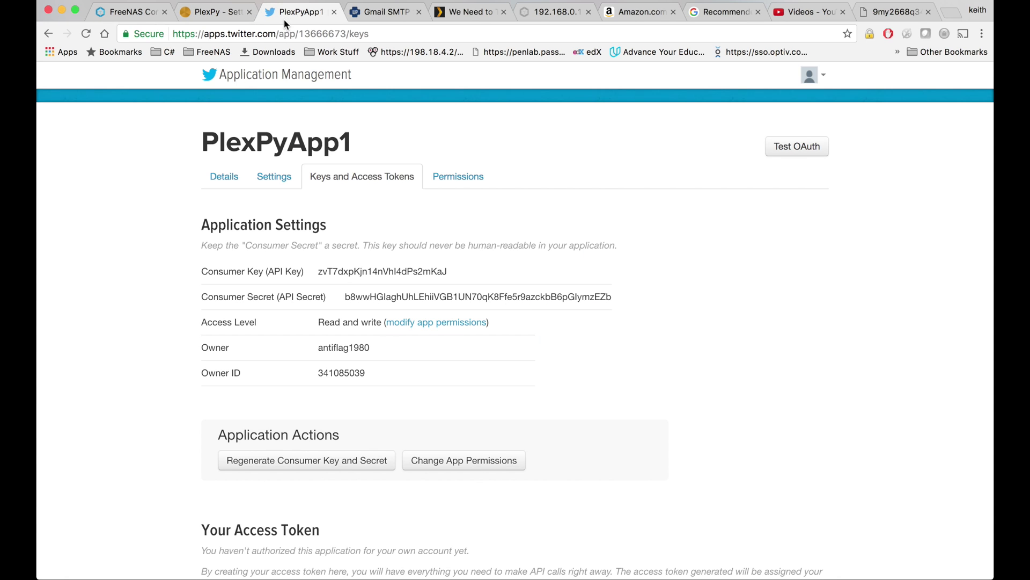
{"action": "double_click", "coordinate": [370, 272]}
{"action": "right_click", "coordinate": [370, 272]}
{"action": "left_click", "coordinate": [391, 296]}
{"action": "left_click", "coordinate": [207, 21]}
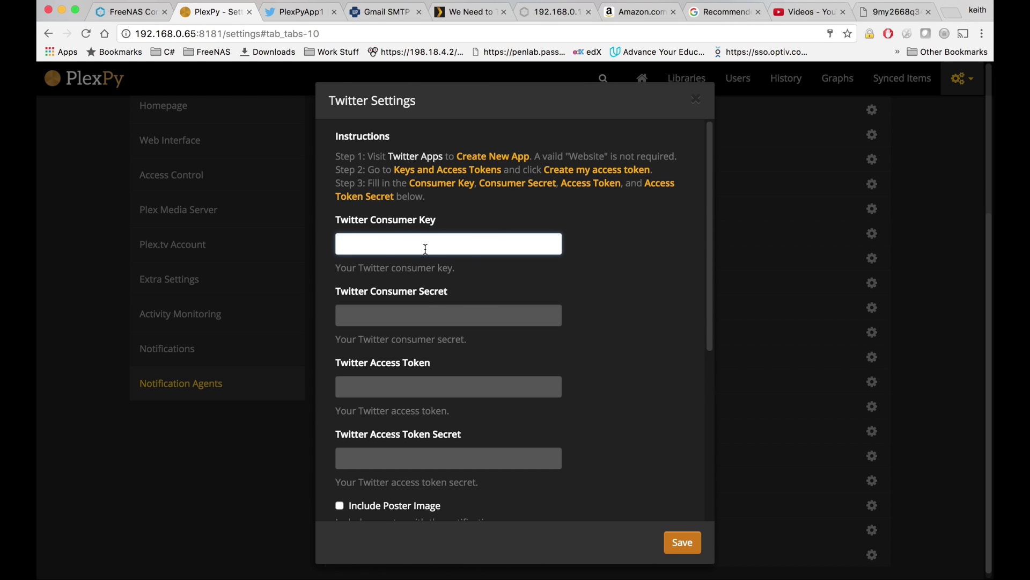
{"action": "key", "text": "super+v"}
Step: Copy the app's consumer secret into PlexPy's Twitter Consumer Secret field
{"action": "left_click", "coordinate": [309, 15]}
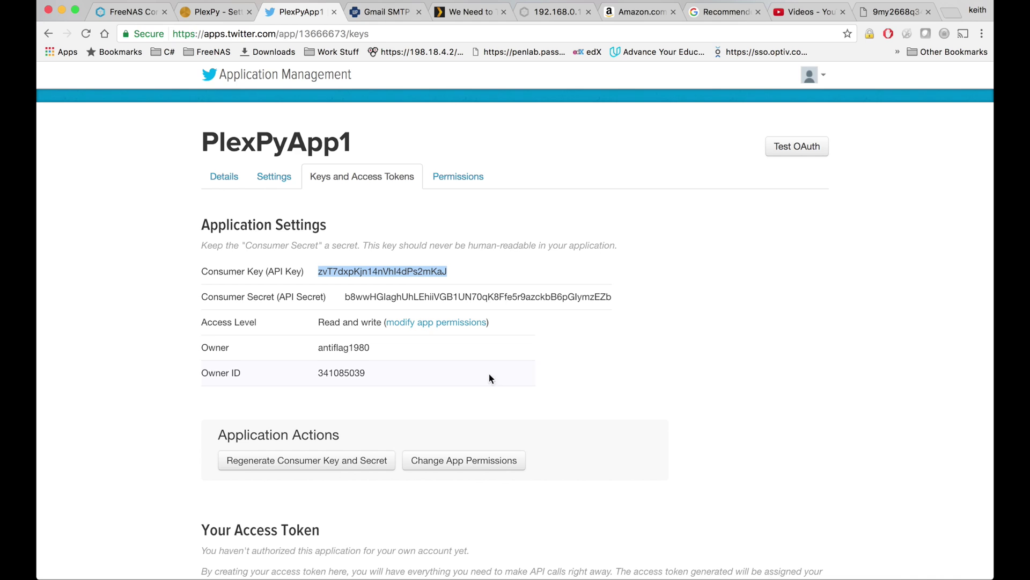
{"action": "double_click", "coordinate": [455, 297]}
{"action": "right_click", "coordinate": [457, 295]}
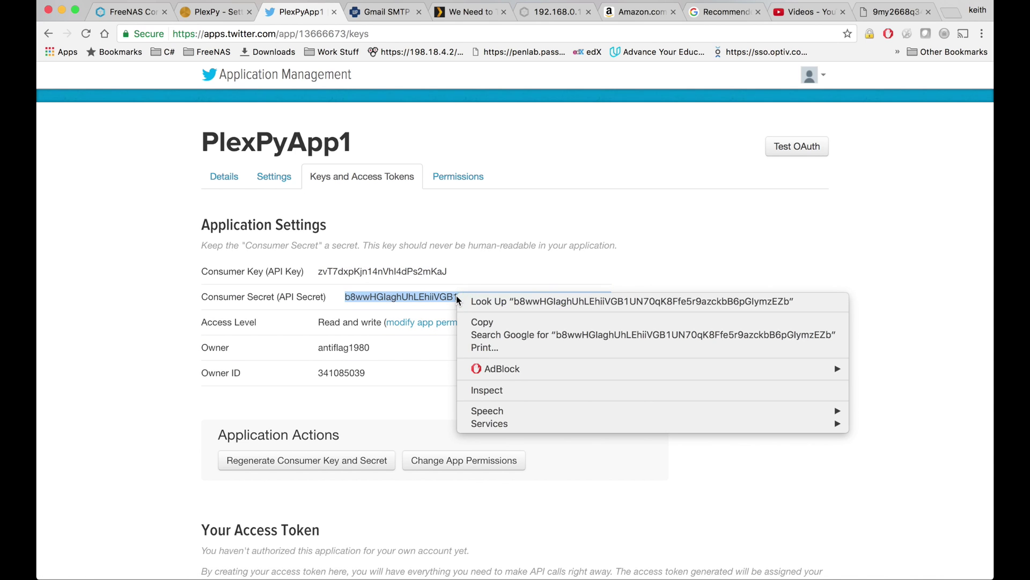
{"action": "left_click", "coordinate": [482, 322]}
{"action": "left_click", "coordinate": [212, 12]}
{"action": "left_click", "coordinate": [434, 315]}
{"action": "key", "text": "super+v"}
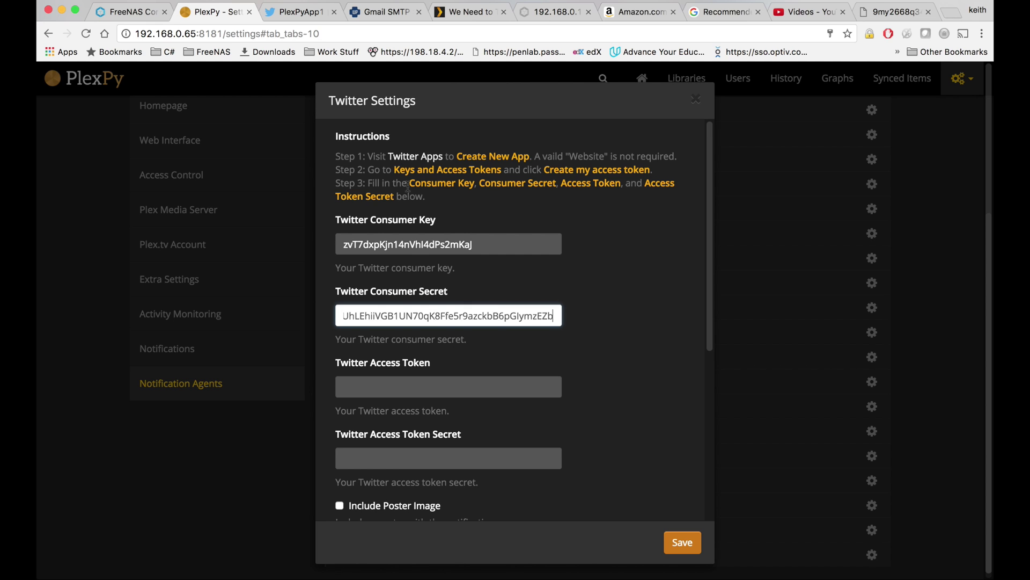
Step: Generate an access token for the account and paste it into PlexPy's Access Token field
{"action": "left_click", "coordinate": [315, 16]}
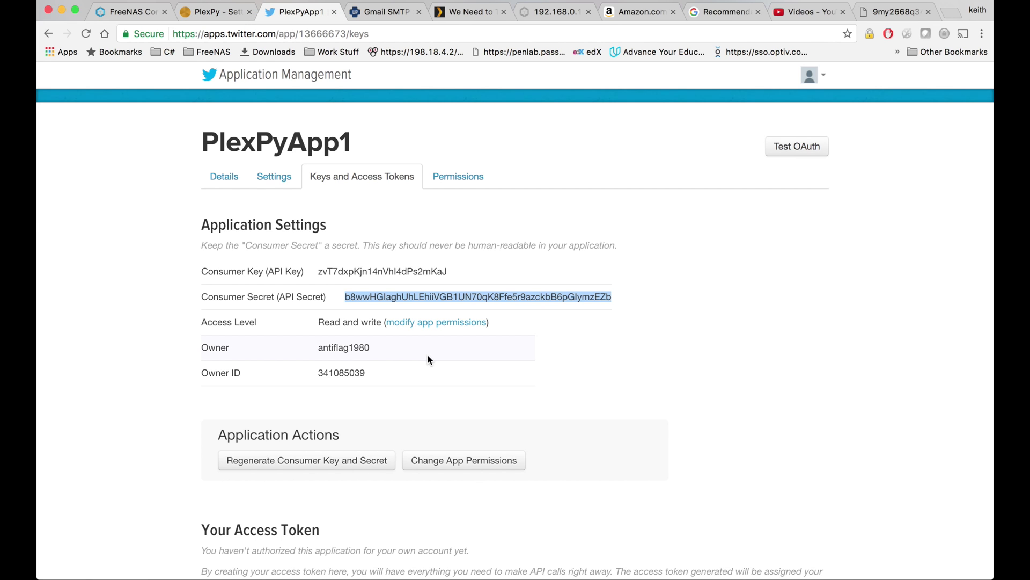
{"action": "scroll", "coordinate": [427, 357], "scroll_direction": "down", "scroll_amount": 3}
{"action": "scroll", "coordinate": [427, 358], "scroll_direction": "down", "scroll_amount": 2}
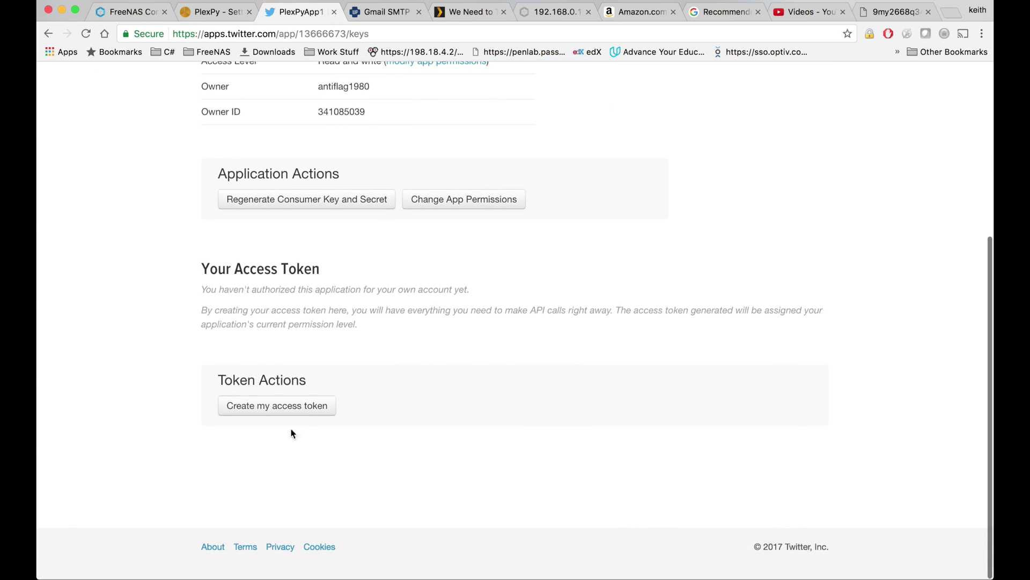
{"action": "left_click", "coordinate": [299, 412]}
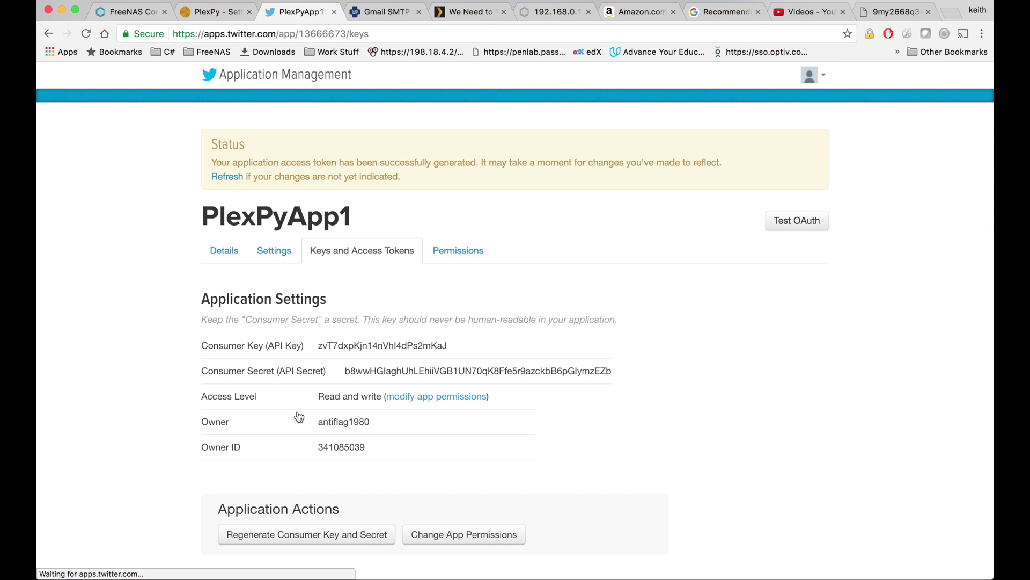
{"action": "scroll", "coordinate": [529, 315], "scroll_direction": "down", "scroll_amount": 7}
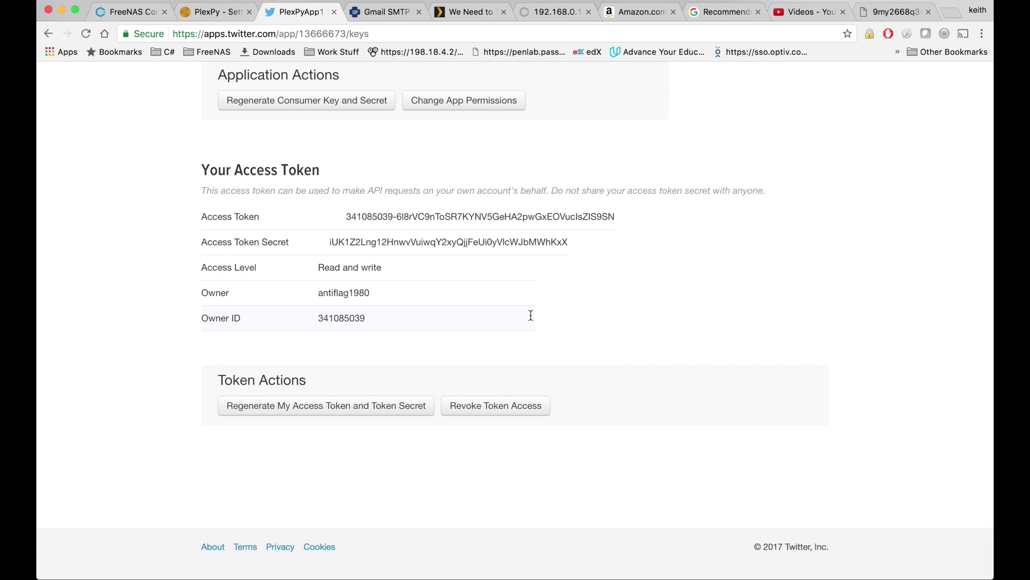
{"action": "double_click", "coordinate": [440, 213]}
{"action": "right_click", "coordinate": [440, 214]}
{"action": "left_click", "coordinate": [377, 232]}
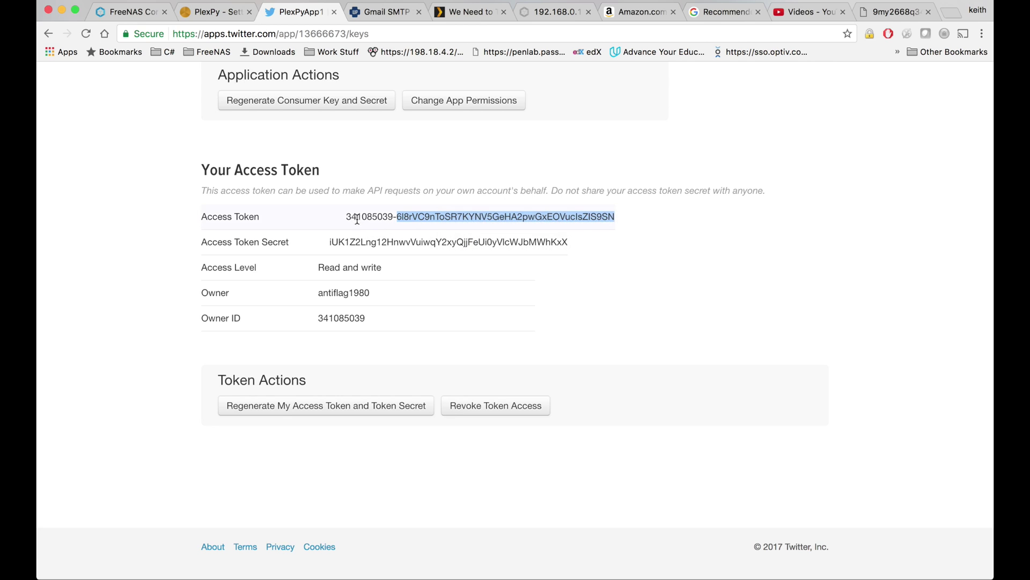
{"action": "left_click_drag", "start_coordinate": [346, 216], "coordinate": [616, 217]}
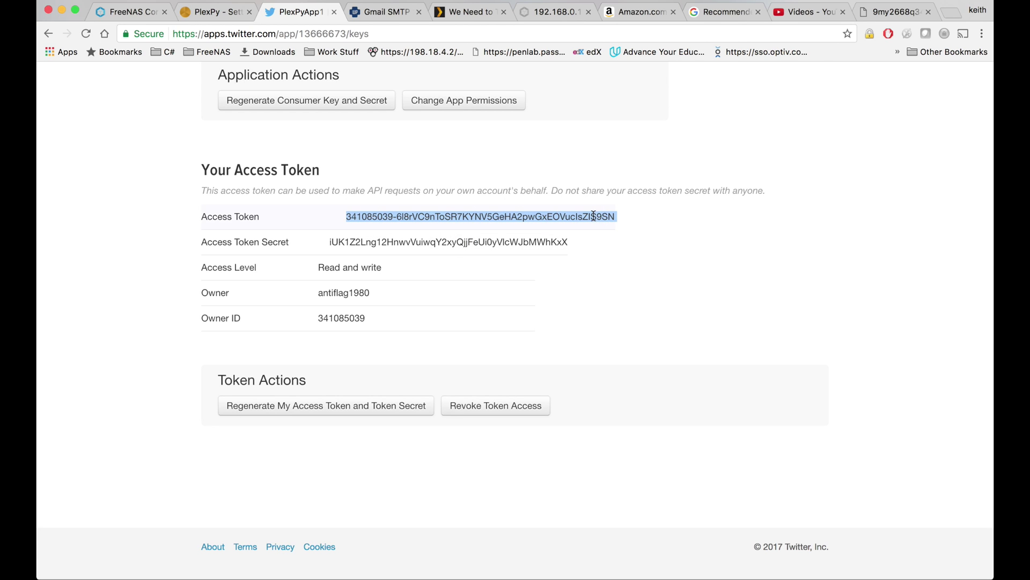
{"action": "right_click", "coordinate": [594, 216]}
{"action": "left_click", "coordinate": [563, 237]}
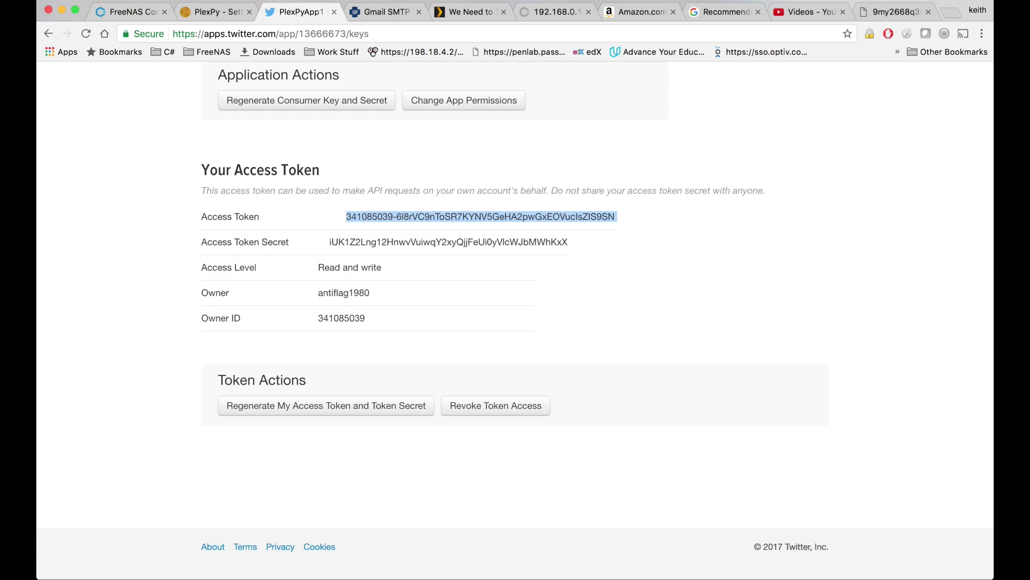
{"action": "left_click", "coordinate": [206, 10]}
{"action": "left_click", "coordinate": [442, 386]}
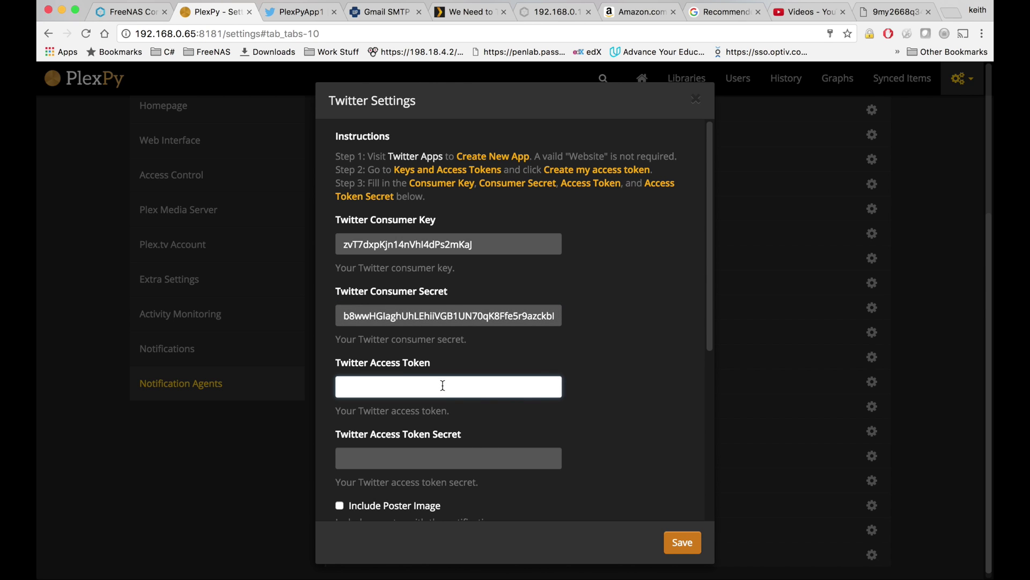
{"action": "key", "text": "super+v"}
Step: Copy the access token secret into PlexPy's Access Token Secret field
{"action": "left_click", "coordinate": [301, 12]}
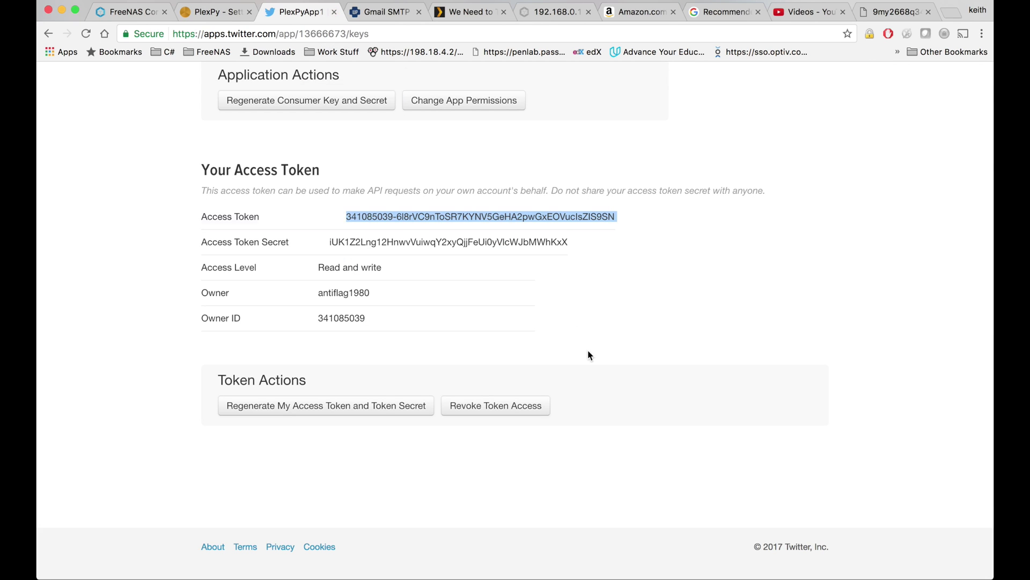
{"action": "double_click", "coordinate": [329, 242]}
{"action": "right_click", "coordinate": [540, 242]}
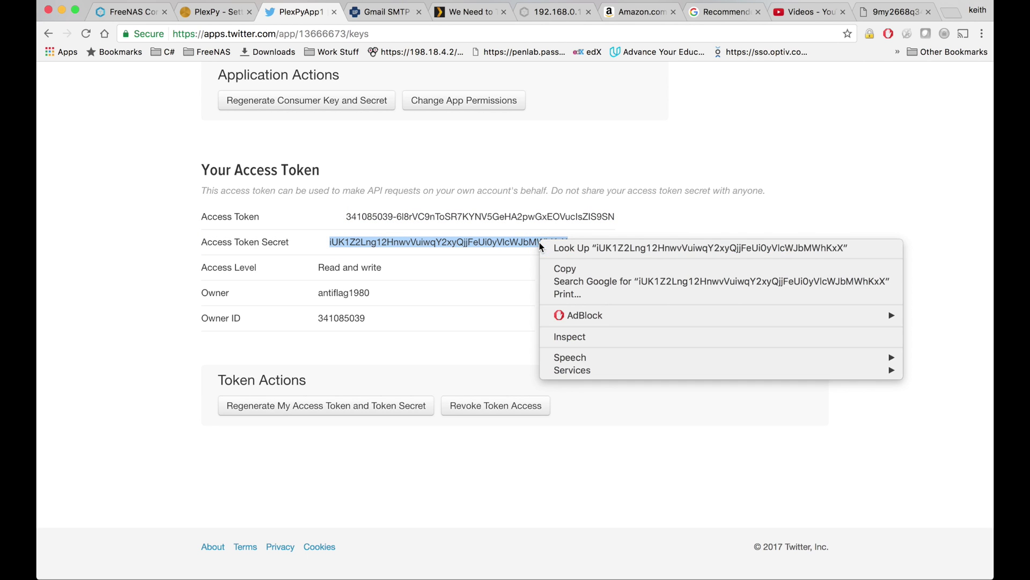
{"action": "left_click", "coordinate": [567, 269]}
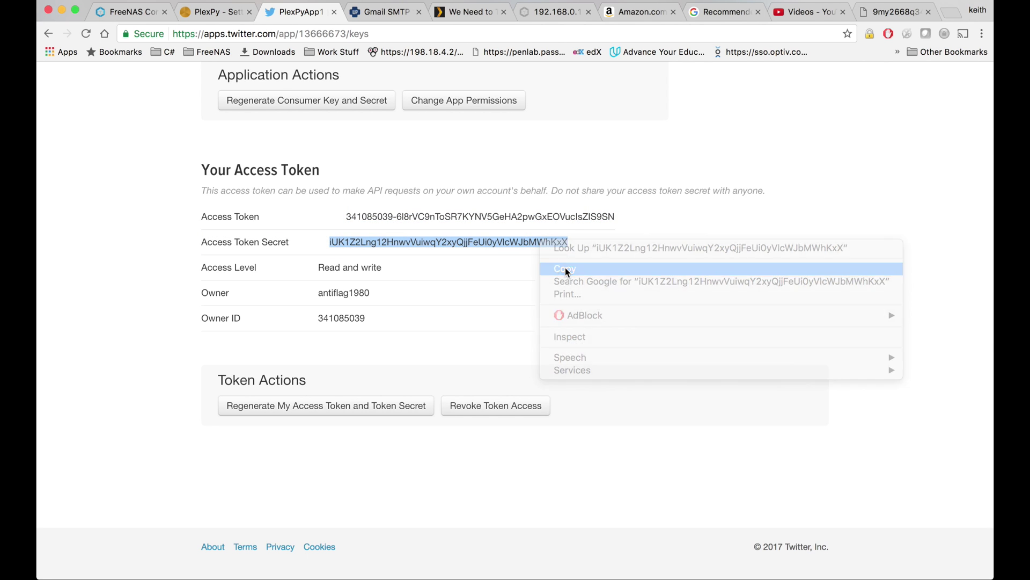
{"action": "left_click", "coordinate": [220, 10]}
{"action": "left_click", "coordinate": [428, 451]}
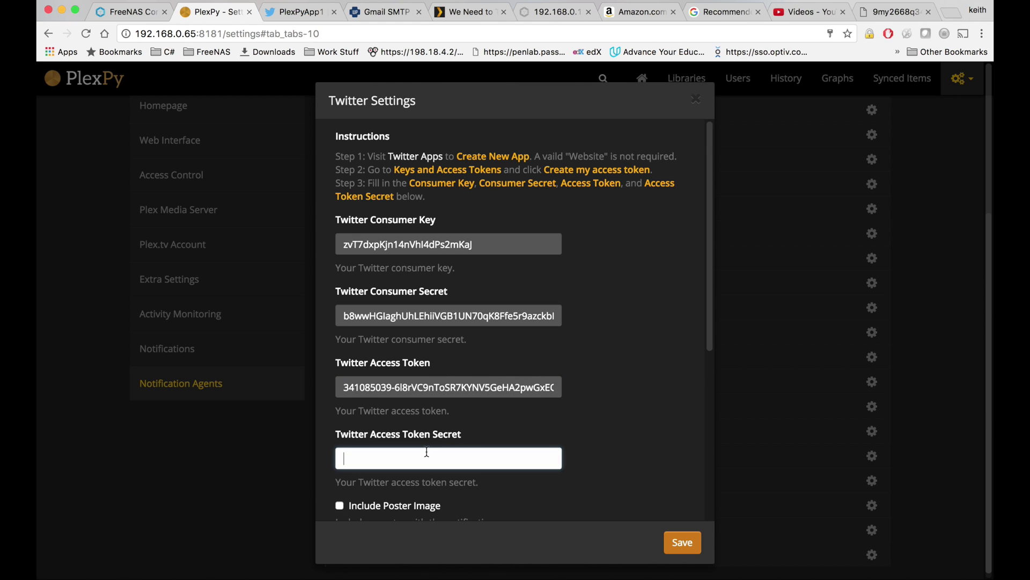
{"action": "key", "text": "super+v"}
Step: Turn on Include Poster Image for Twitter notifications
{"action": "scroll", "coordinate": [609, 398], "scroll_direction": "down", "scroll_amount": 5}
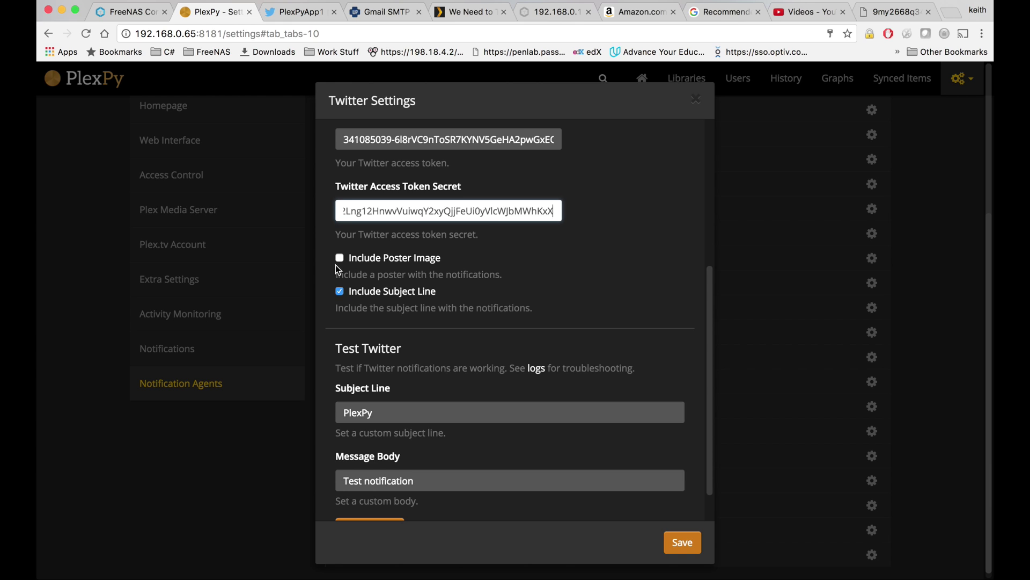
{"action": "left_click", "coordinate": [340, 258]}
{"action": "scroll", "coordinate": [488, 347], "scroll_direction": "down", "scroll_amount": 2}
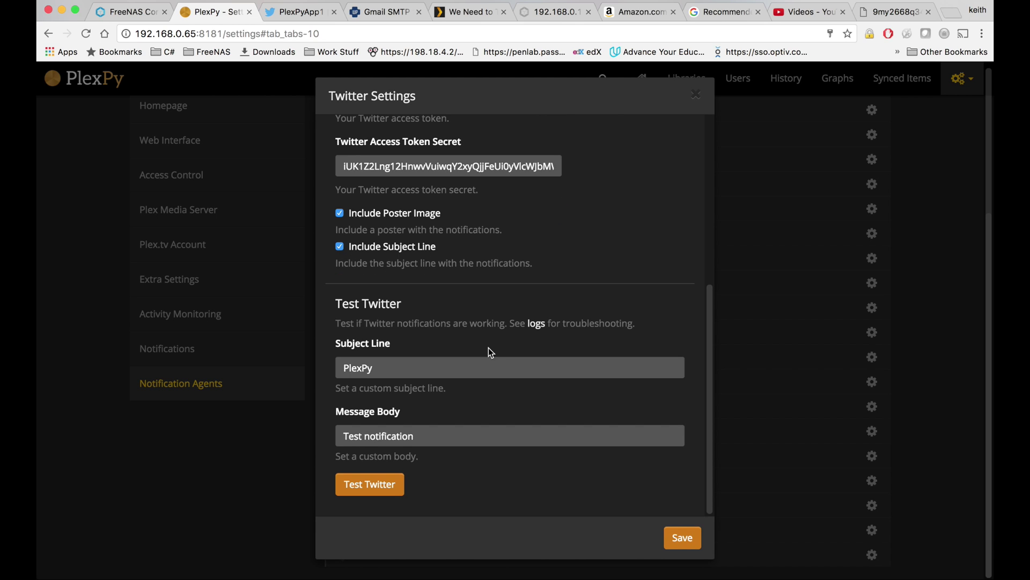
Step: Send a test tweet, check 'PlexPy / Test notification' on the timeline, then save the Twitter settings
{"action": "left_click", "coordinate": [377, 489]}
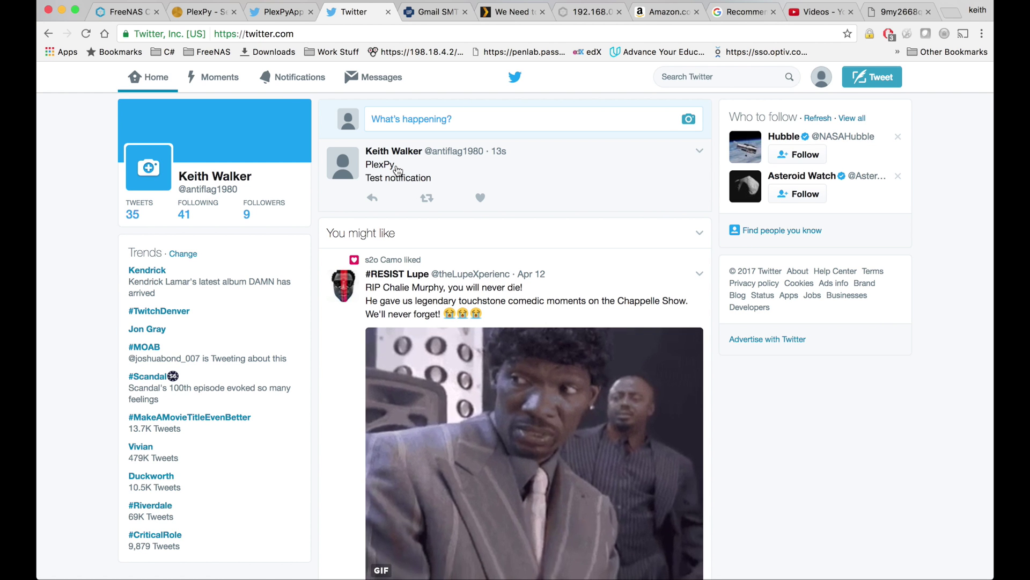
{"action": "key", "text": "ctrl+shift+Tab"}
{"action": "left_click", "coordinate": [218, 13]}
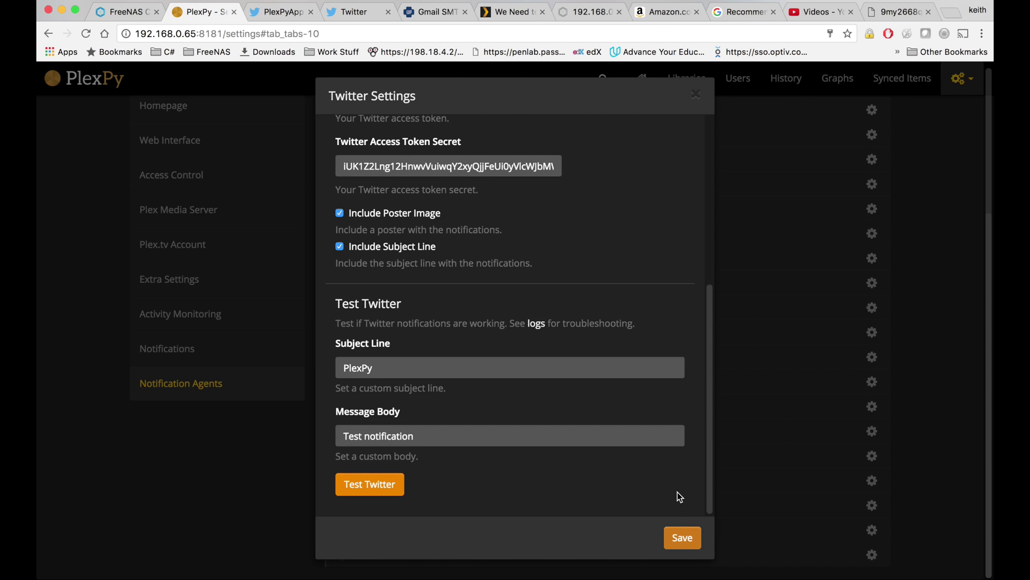
{"action": "left_click", "coordinate": [685, 544]}
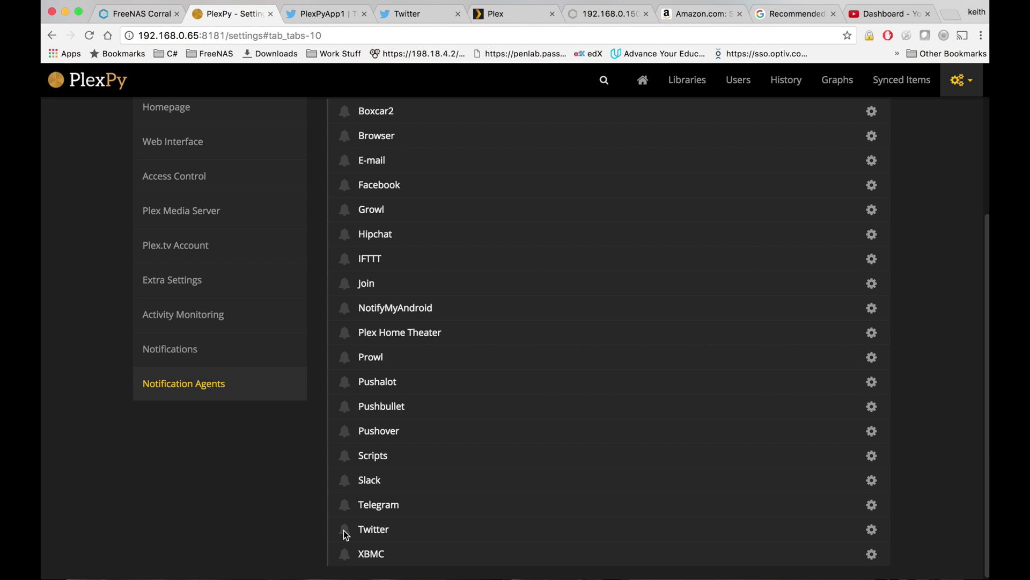
Step: Turn on Twitter notifications for playback start, watched and playback resume
{"action": "left_click", "coordinate": [346, 534]}
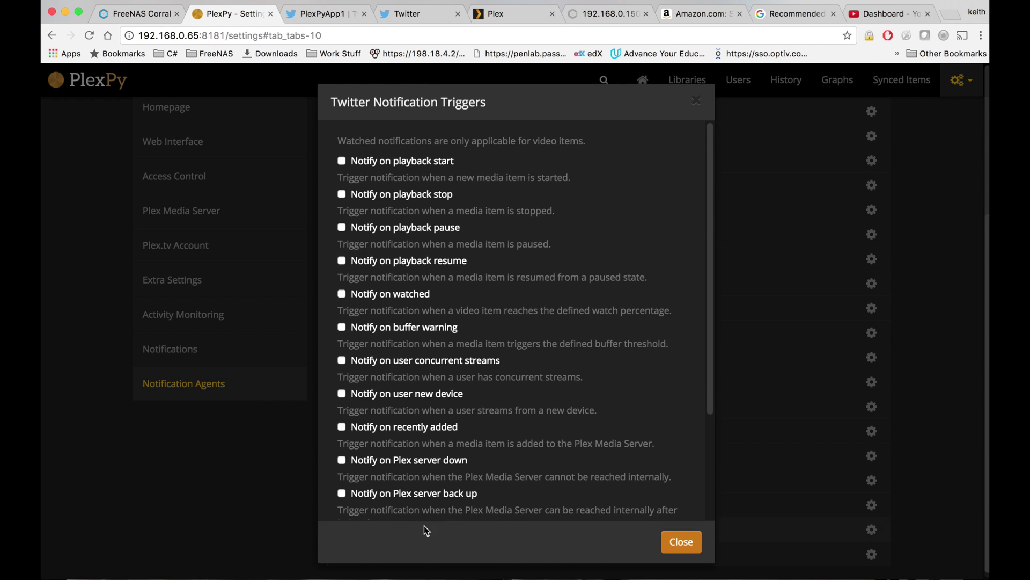
{"action": "left_click", "coordinate": [341, 162]}
{"action": "scroll", "coordinate": [575, 289], "scroll_direction": "down", "scroll_amount": 5}
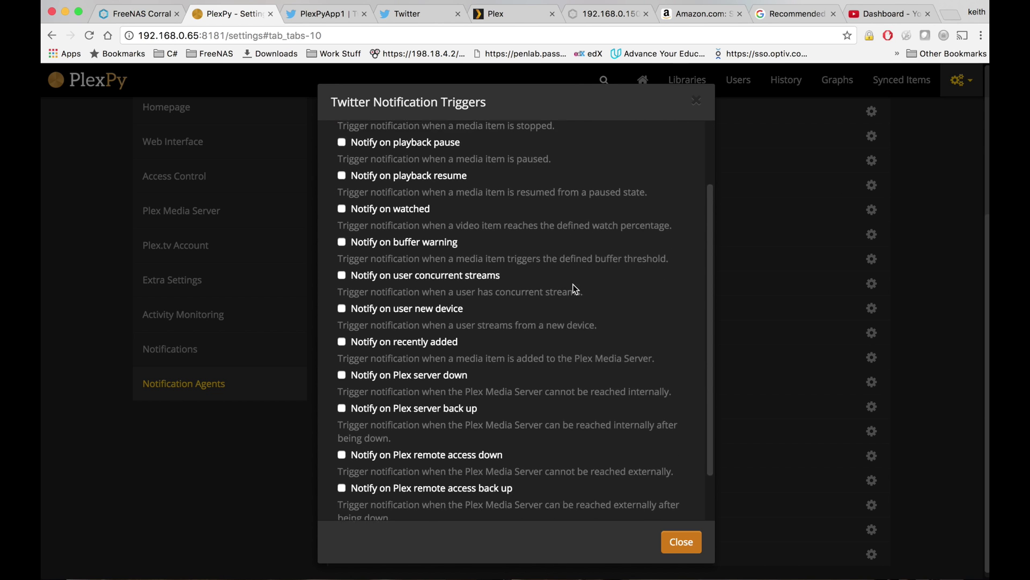
{"action": "scroll", "coordinate": [650, 356], "scroll_direction": "up", "scroll_amount": 5}
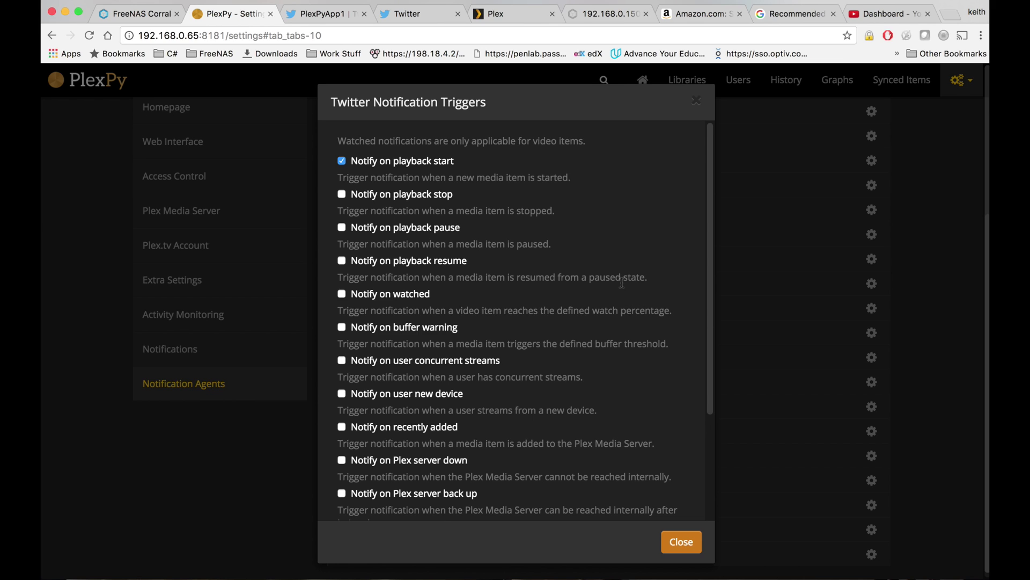
{"action": "left_click", "coordinate": [344, 295]}
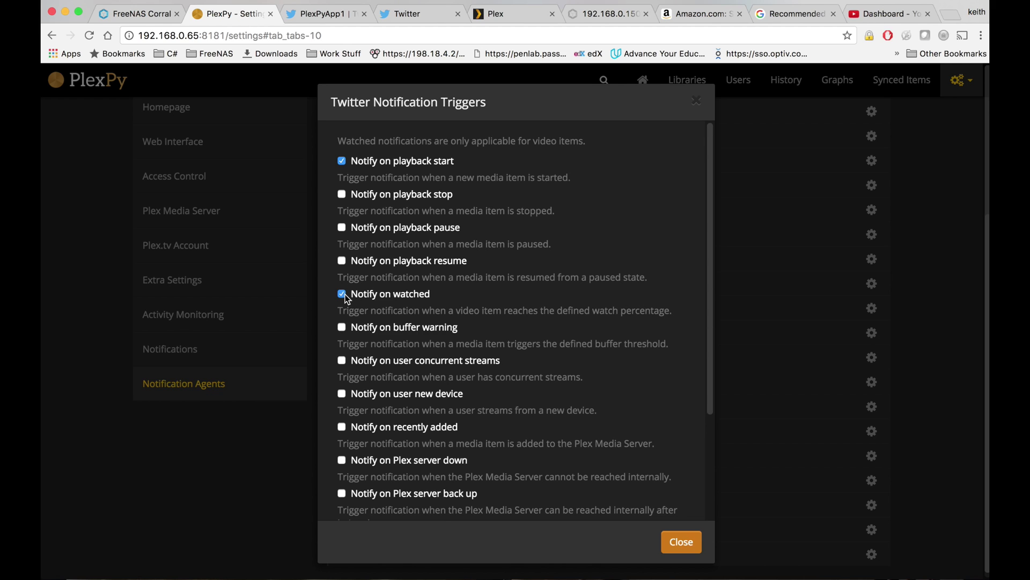
{"action": "left_click", "coordinate": [341, 261]}
{"action": "left_click", "coordinate": [681, 542]}
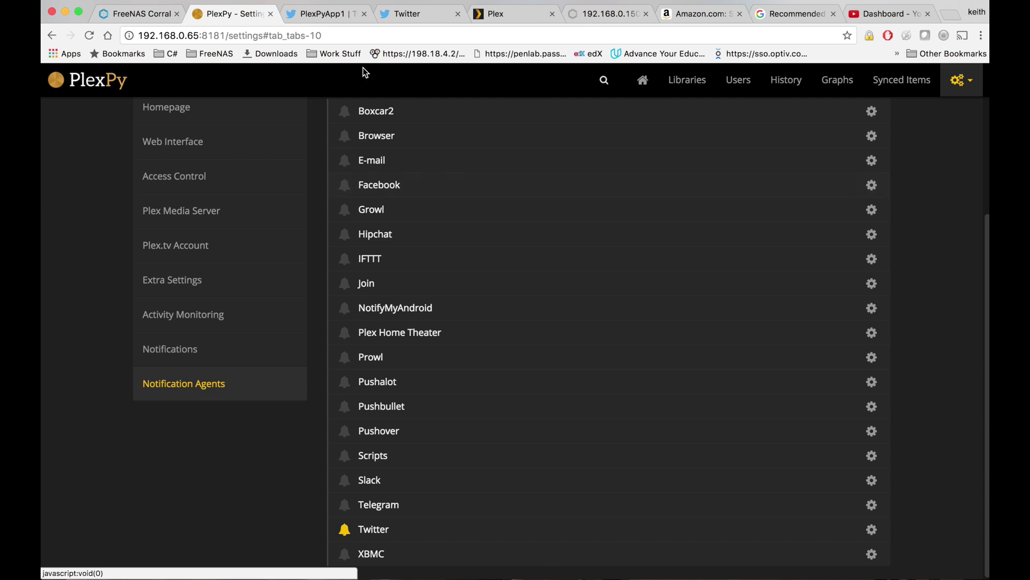
Step: Play Adam's Apples from the beginning in Plex Web, then reload the Twitter timeline
{"action": "left_click", "coordinate": [506, 11]}
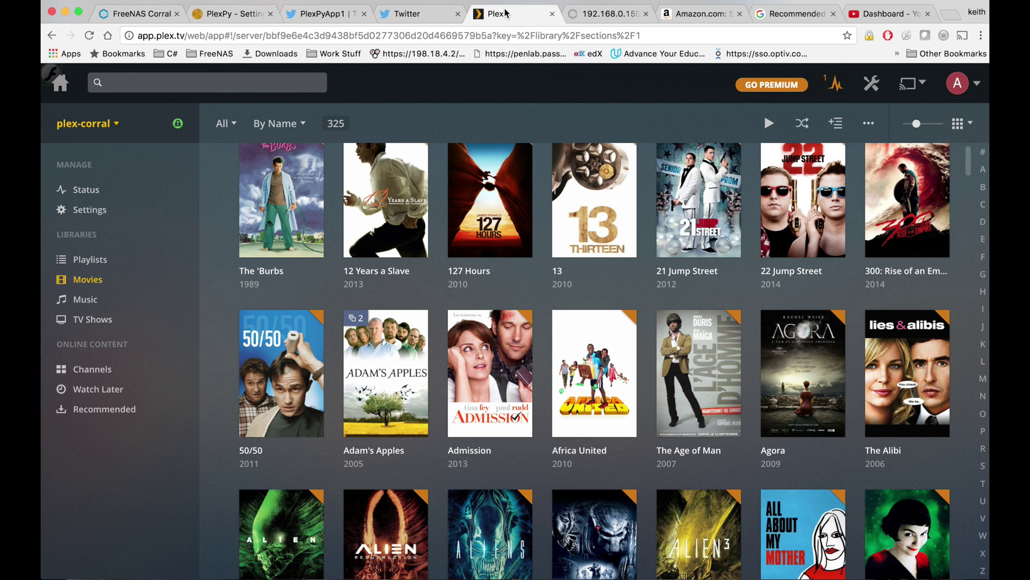
{"action": "left_click", "coordinate": [387, 355]}
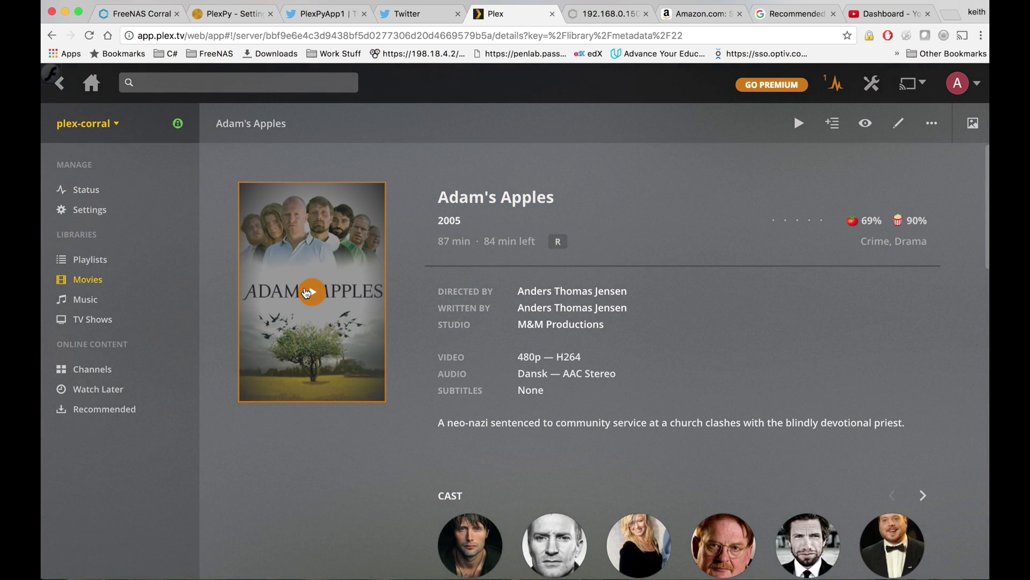
{"action": "left_click", "coordinate": [307, 292]}
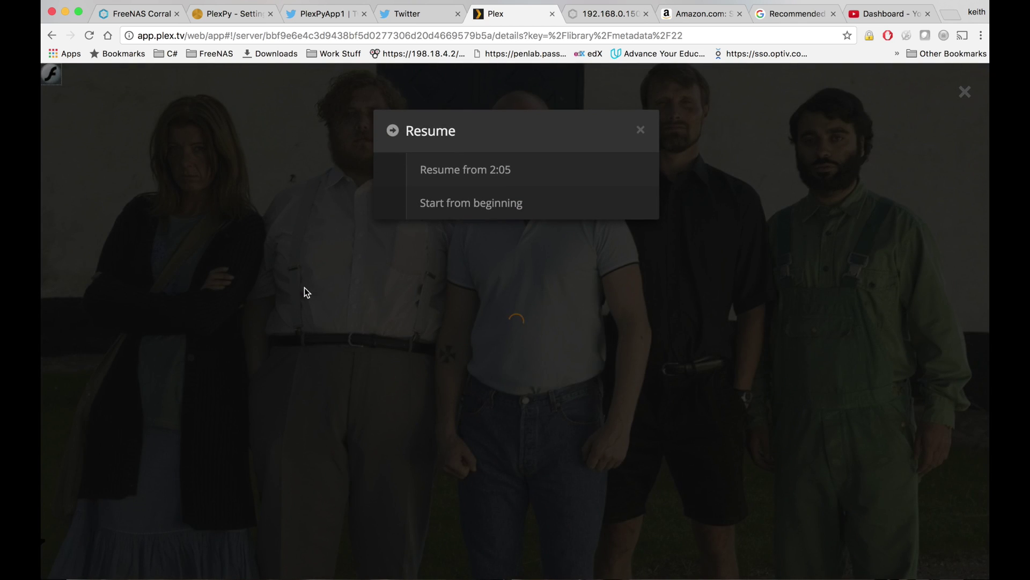
{"action": "left_click", "coordinate": [497, 202]}
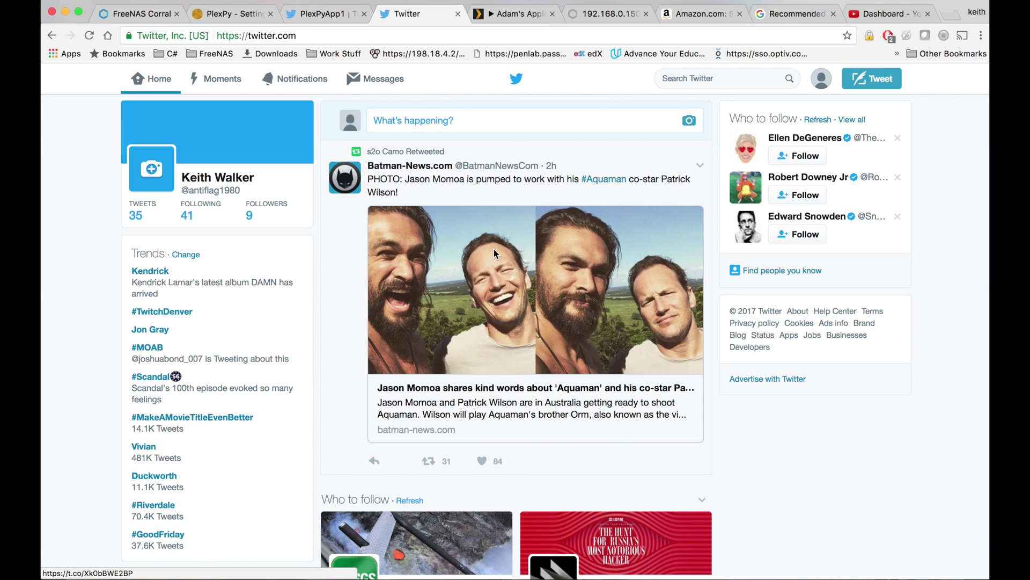
{"action": "key", "text": "super+l"}
{"action": "key", "text": "Return"}
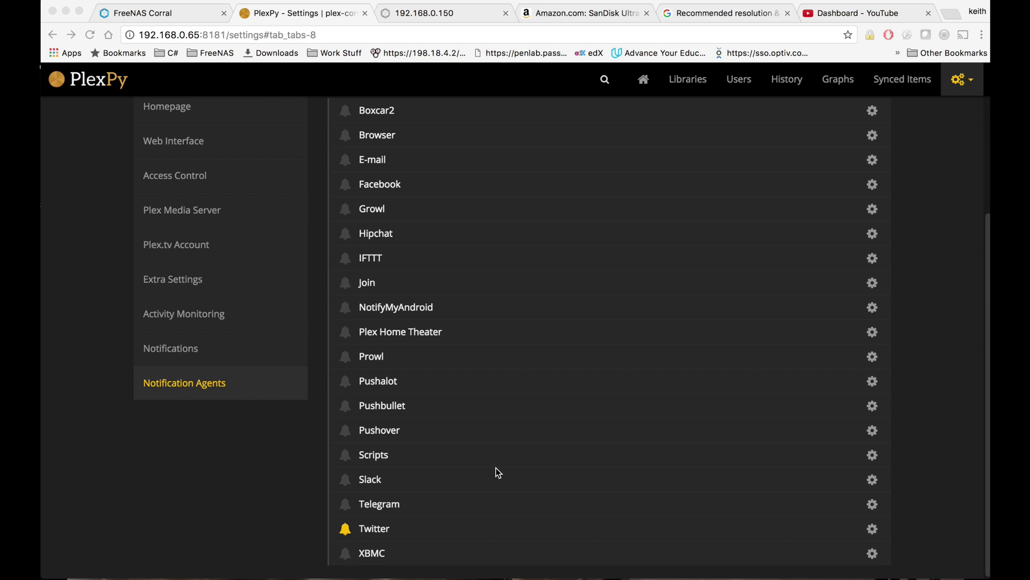
{"action": "scroll", "coordinate": [498, 471], "scroll_direction": "up", "scroll_amount": 3}
{"action": "scroll", "coordinate": [496, 468], "scroll_direction": "down", "scroll_amount": 3}
{"action": "left_click", "coordinate": [873, 481]}
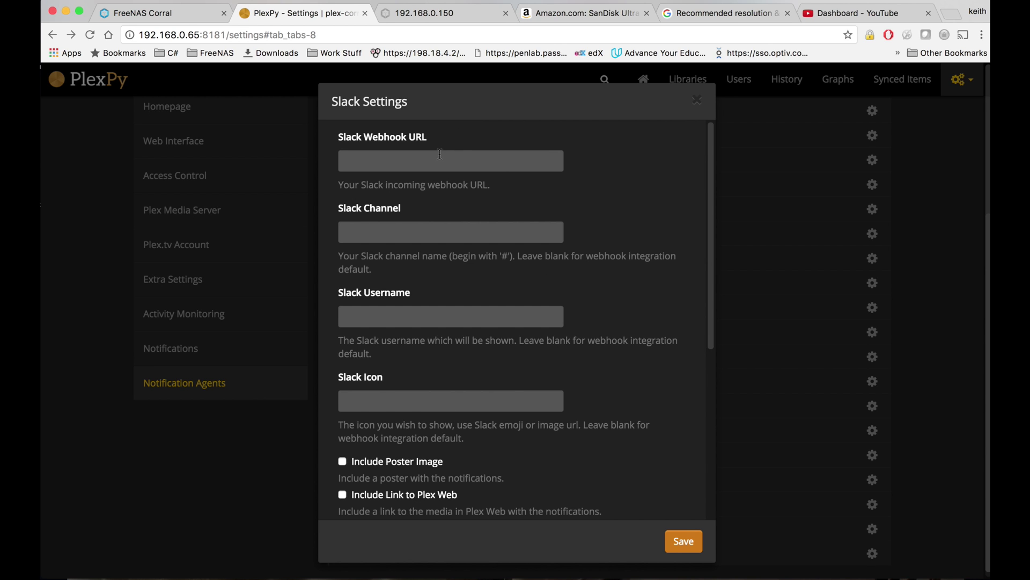
{"action": "left_click", "coordinate": [699, 104]}
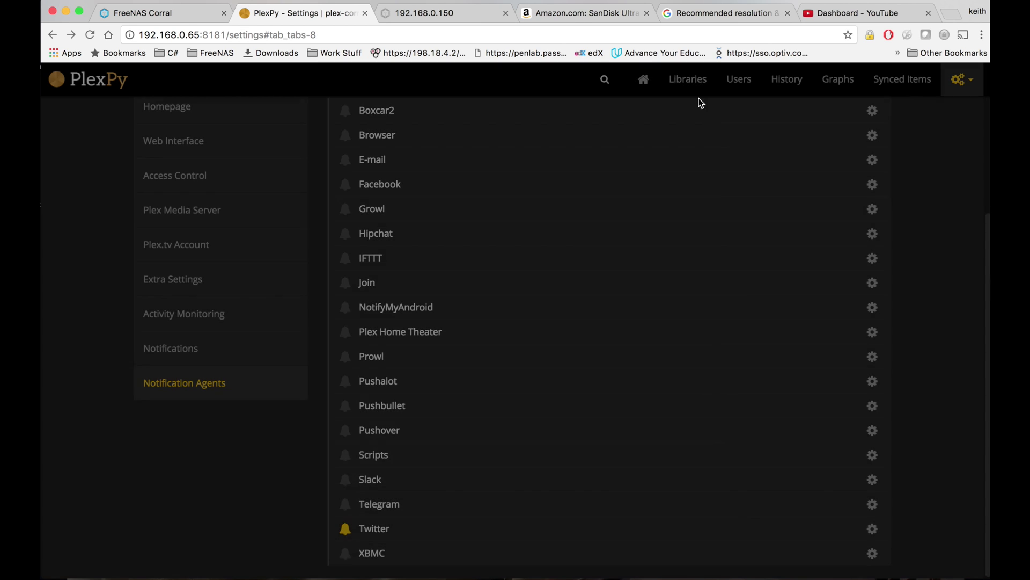
{"action": "scroll", "coordinate": [585, 350], "scroll_direction": "up", "scroll_amount": 3}
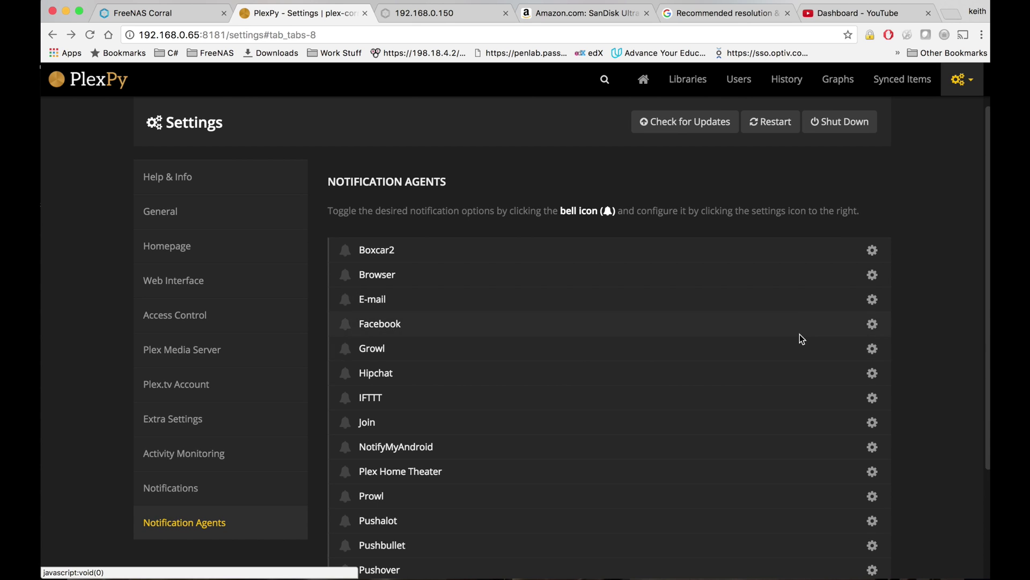
{"action": "left_click", "coordinate": [872, 323]}
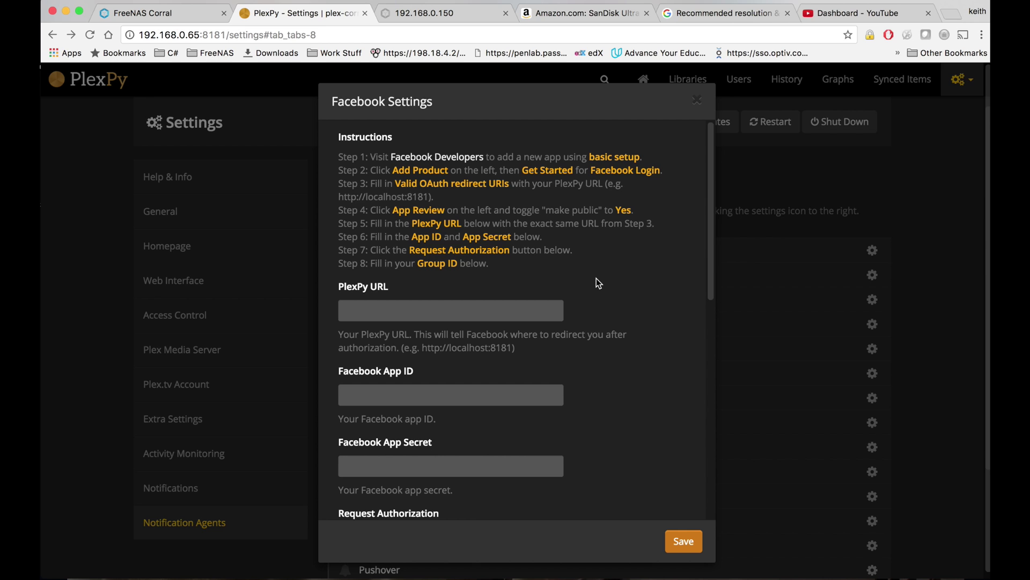
{"action": "scroll", "coordinate": [597, 278], "scroll_direction": "down", "scroll_amount": 5}
{"action": "scroll", "coordinate": [597, 278], "scroll_direction": "up", "scroll_amount": 5}
{"action": "key", "text": "Escape"}
{"action": "scroll", "coordinate": [482, 409], "scroll_direction": "down", "scroll_amount": 3}
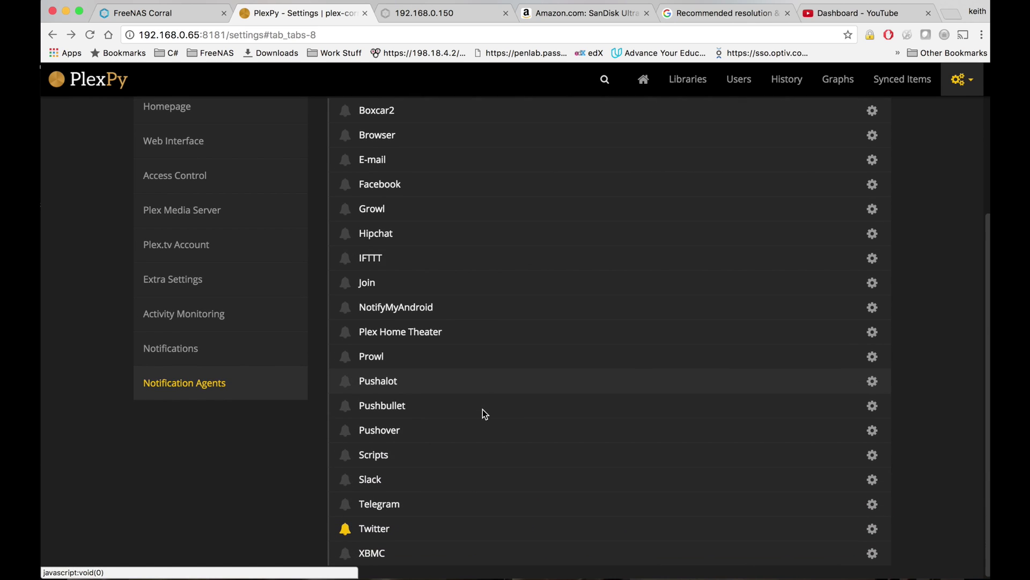